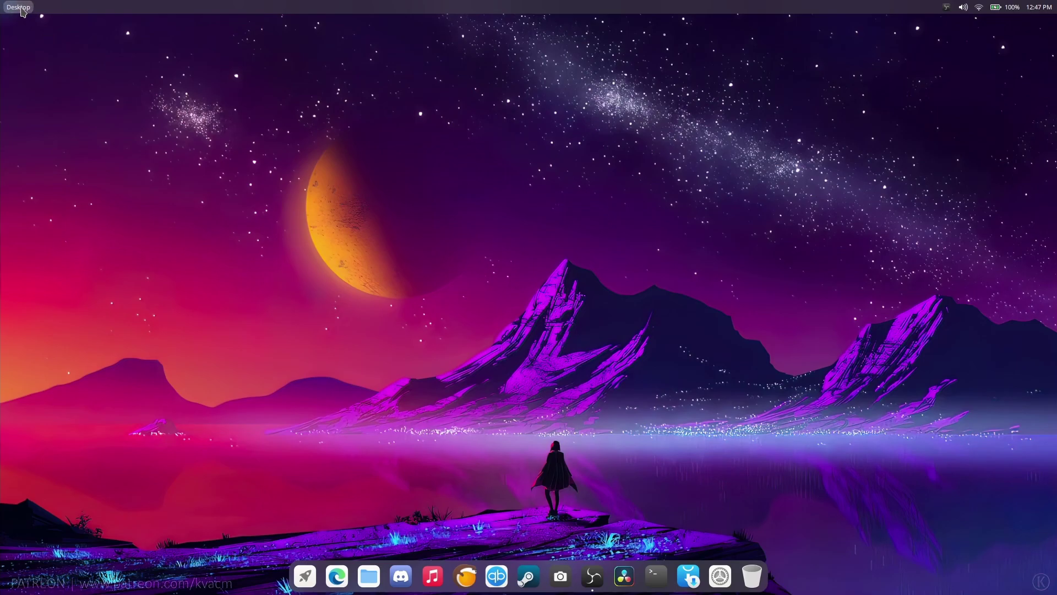
- Toggle the desktop's application menu open and closed a few times
{"action": "left_click", "coordinate": [21, 8]}
{"action": "left_click", "coordinate": [22, 11]}
{"action": "left_click", "coordinate": [20, 7]}
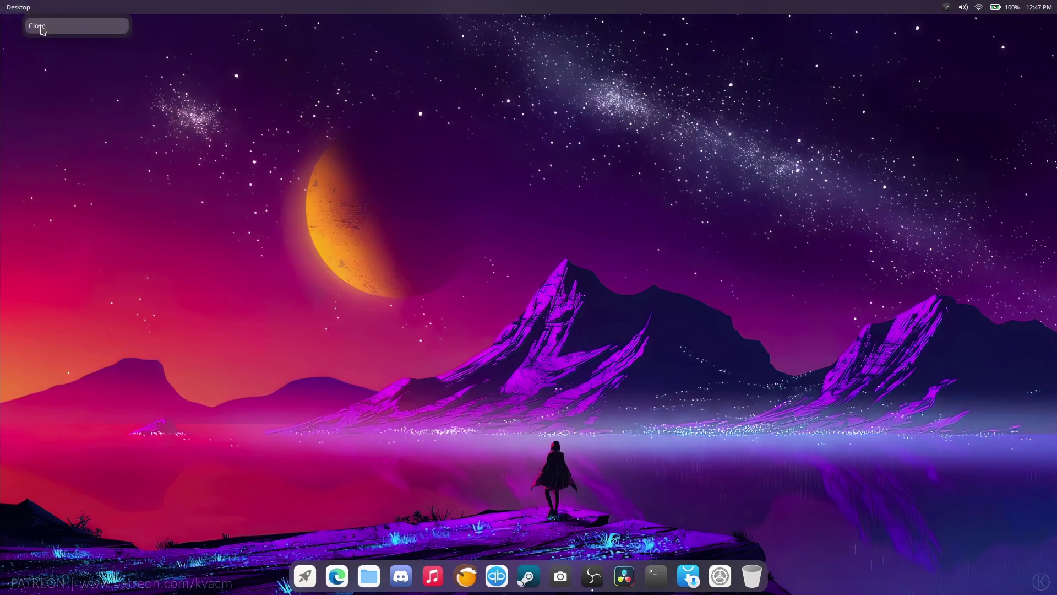
{"action": "left_click", "coordinate": [43, 30]}
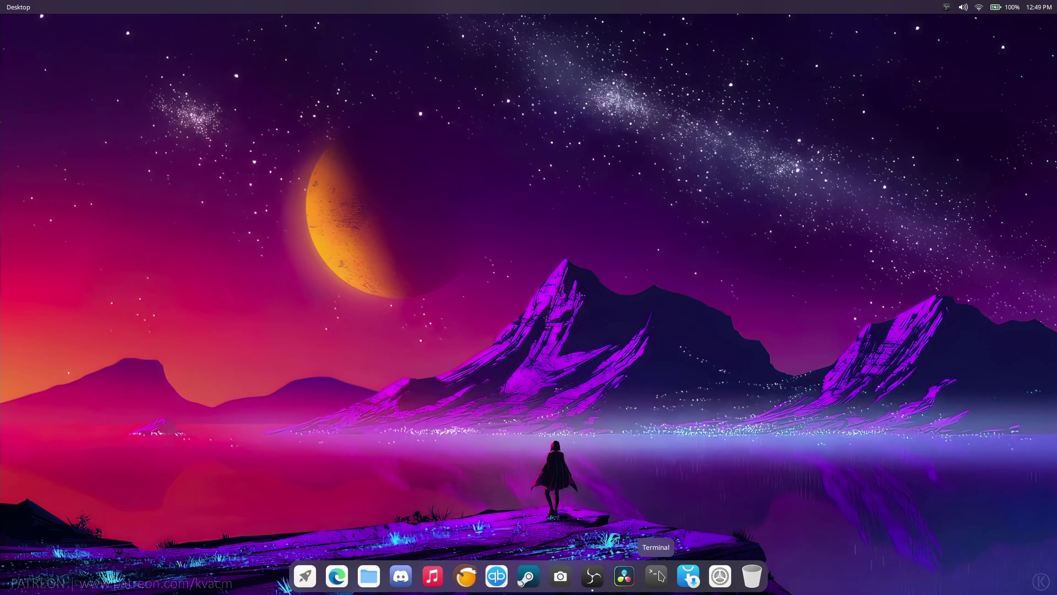
- Open and close the Notification Center from the clock, then bring up quick settings
{"action": "left_click", "coordinate": [1047, 9]}
{"action": "left_click", "coordinate": [1013, 8]}
{"action": "left_click", "coordinate": [1013, 7]}
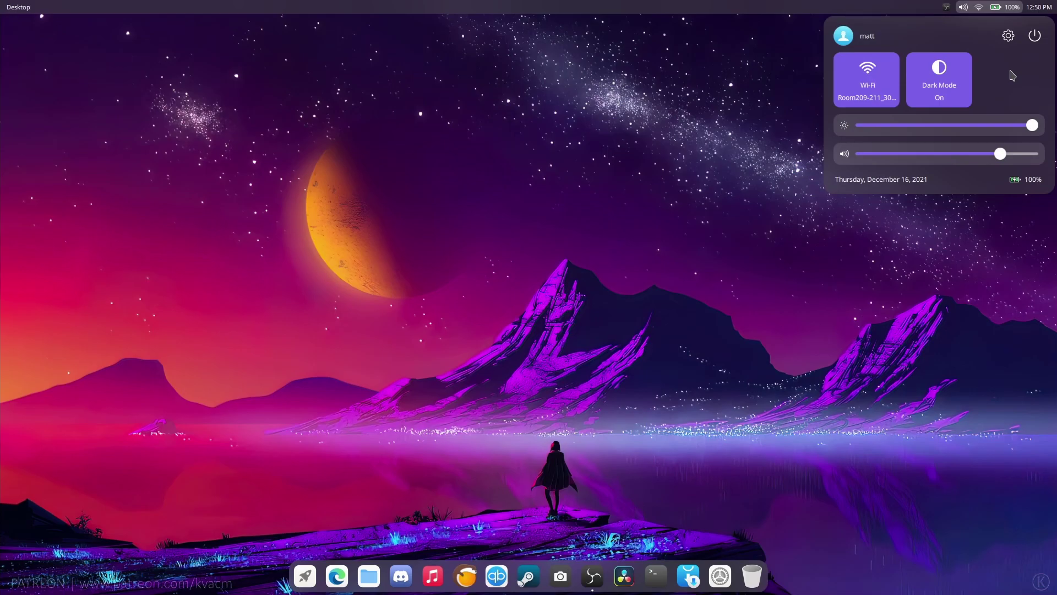
- Close quick settings, view the Desktop folder's Properties from the desktop menu, then cancel
{"action": "left_click", "coordinate": [604, 273]}
{"action": "right_click", "coordinate": [523, 377]}
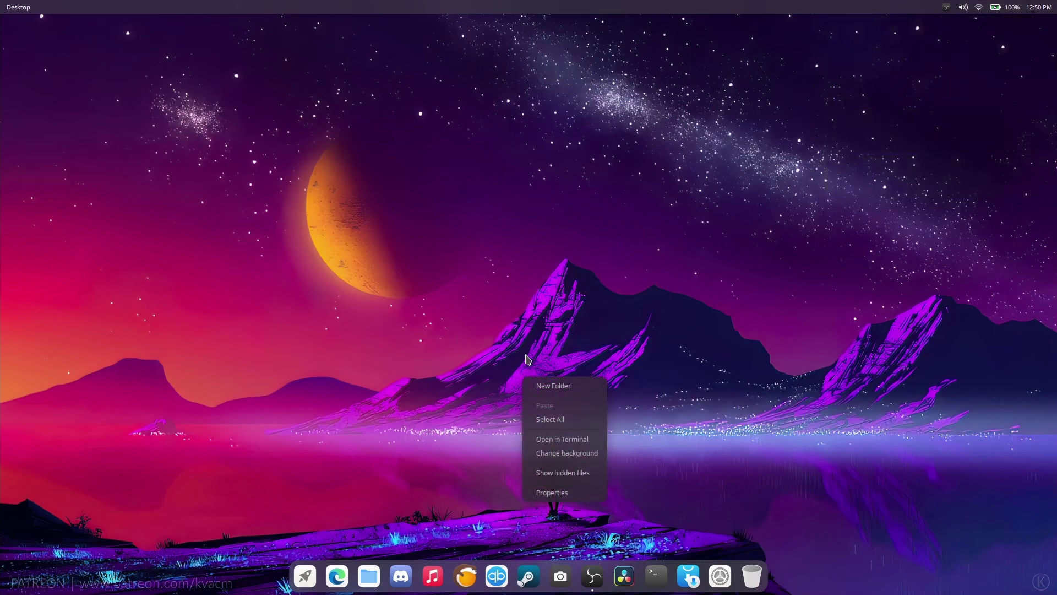
{"action": "left_click", "coordinate": [573, 492]}
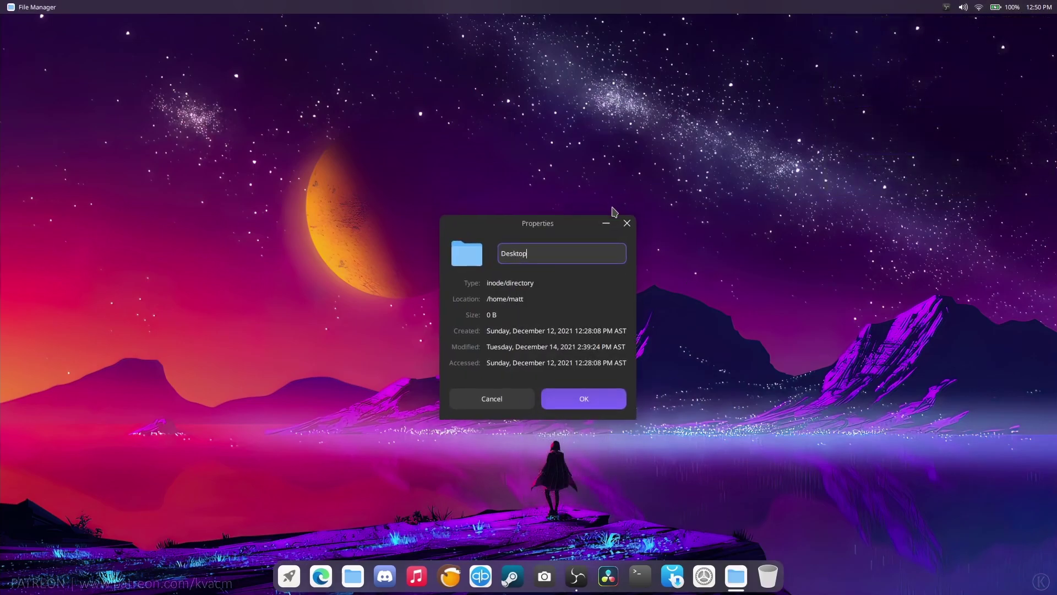
{"action": "left_click", "coordinate": [492, 399]}
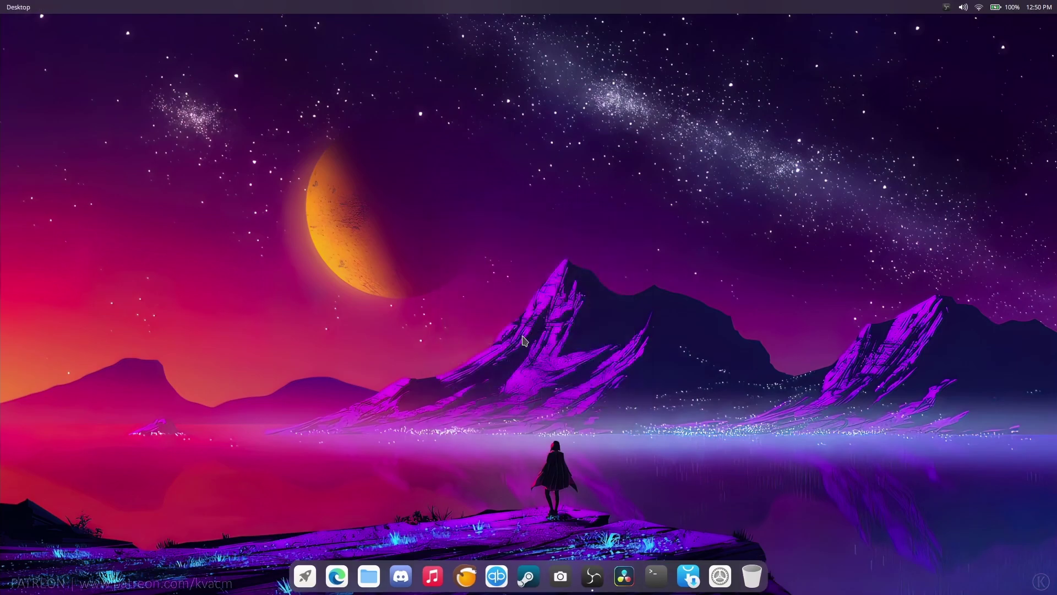
- Reopen the desktop options menu near the mountain peak, then dismiss it with Escape
{"action": "right_click", "coordinate": [525, 323]}
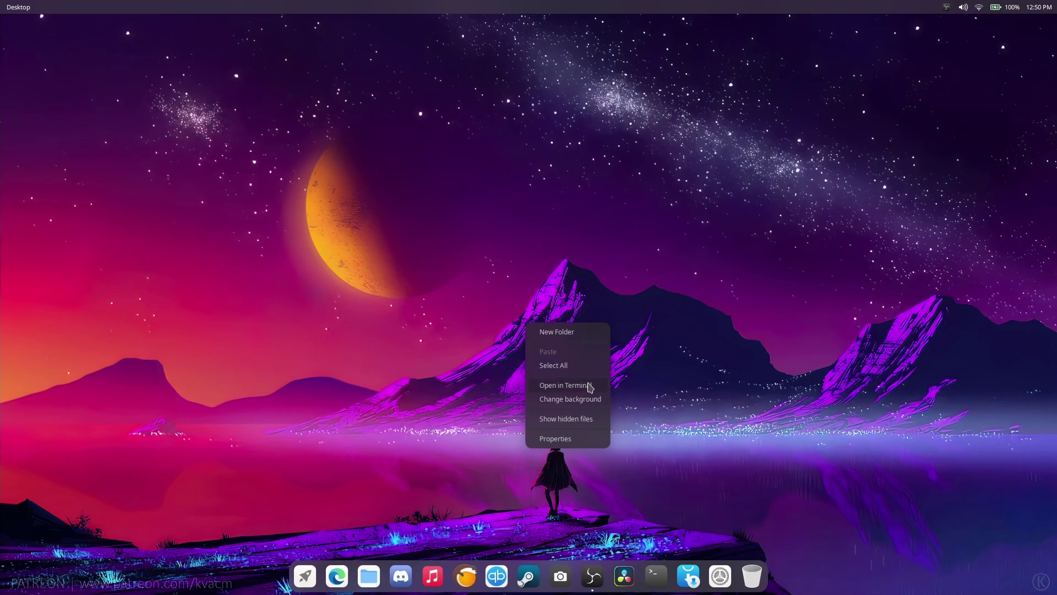
{"action": "right_click", "coordinate": [570, 258]}
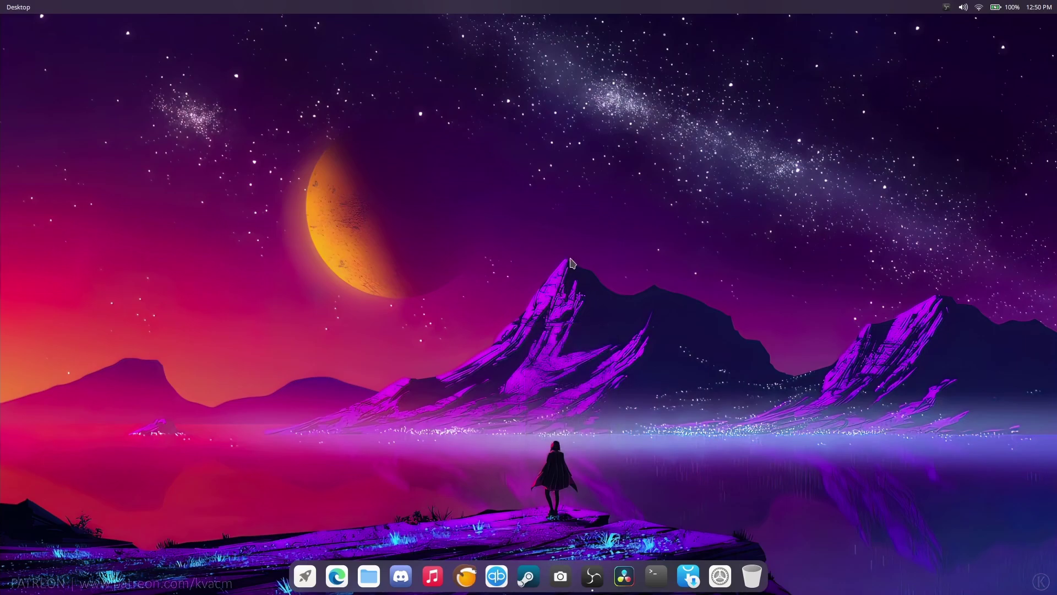
{"action": "right_click", "coordinate": [571, 259]}
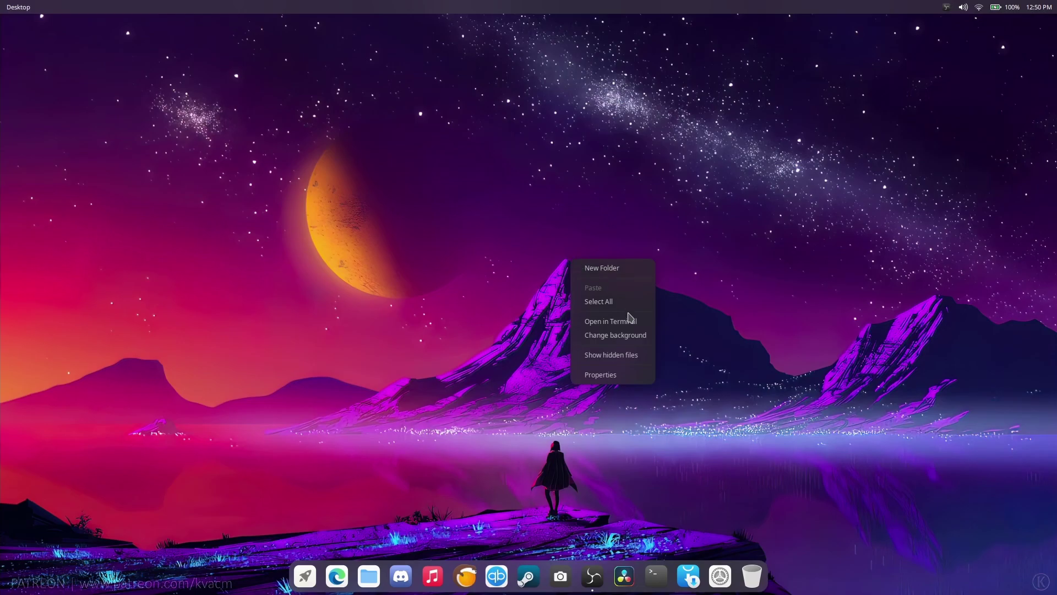
{"action": "key", "text": "Escape"}
- Open Change background from the desktop menu, scroll the wallpaper grid, and maximize Settings
{"action": "right_click", "coordinate": [604, 303]}
{"action": "left_click", "coordinate": [636, 376]}
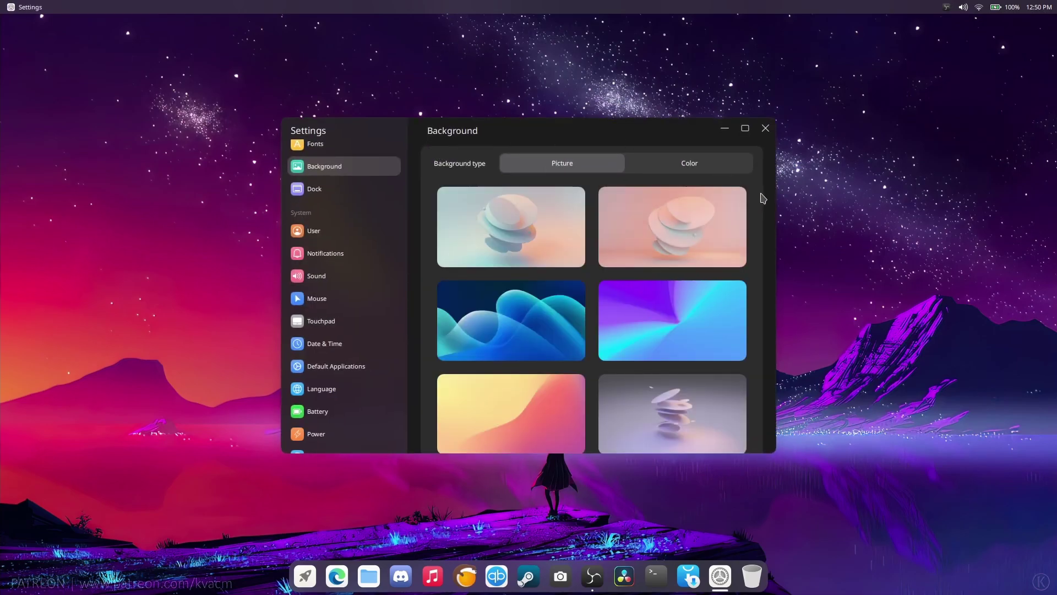
{"action": "scroll", "coordinate": [755, 222], "scroll_direction": "down", "scroll_amount": 5}
{"action": "scroll", "coordinate": [756, 221], "scroll_direction": "up", "scroll_amount": 5}
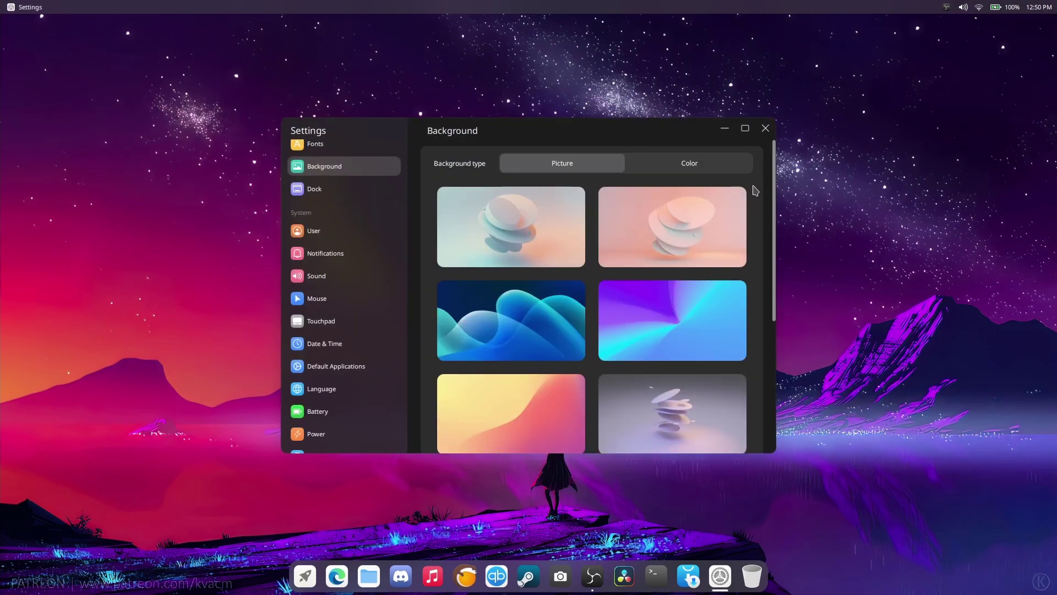
{"action": "left_click", "coordinate": [746, 130]}
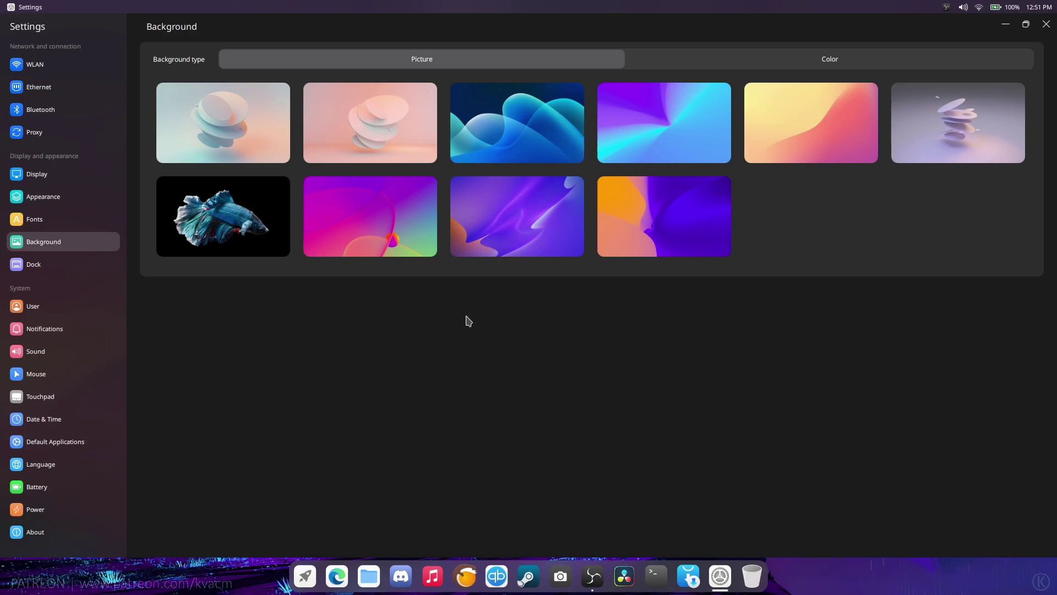
{"action": "left_click", "coordinate": [369, 576]}
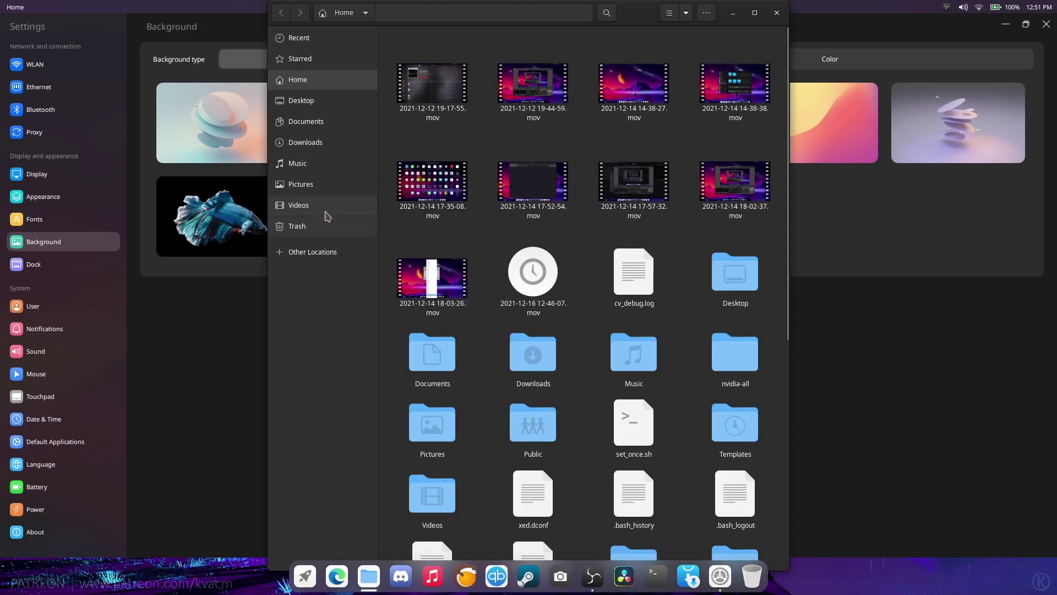
{"action": "left_click", "coordinate": [301, 186]}
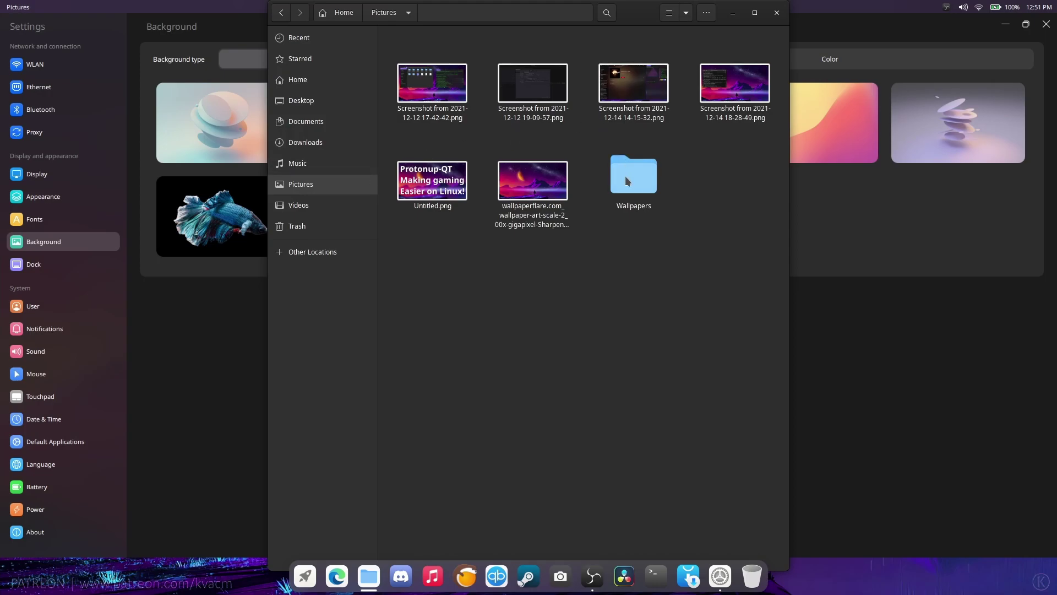
{"action": "right_click", "coordinate": [730, 82]}
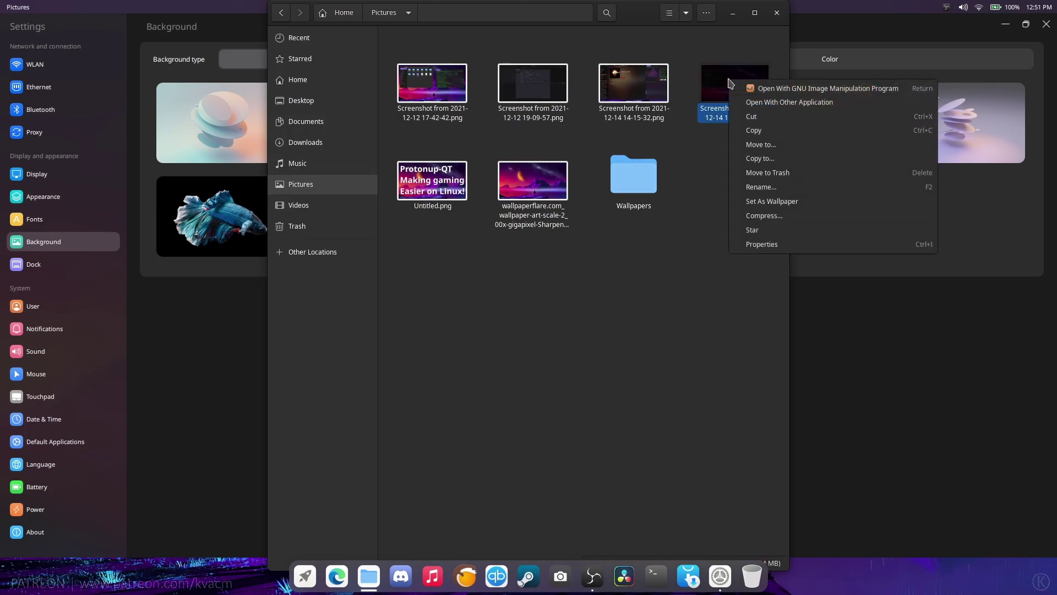
{"action": "left_click", "coordinate": [776, 203]}
{"action": "left_click", "coordinate": [777, 13]}
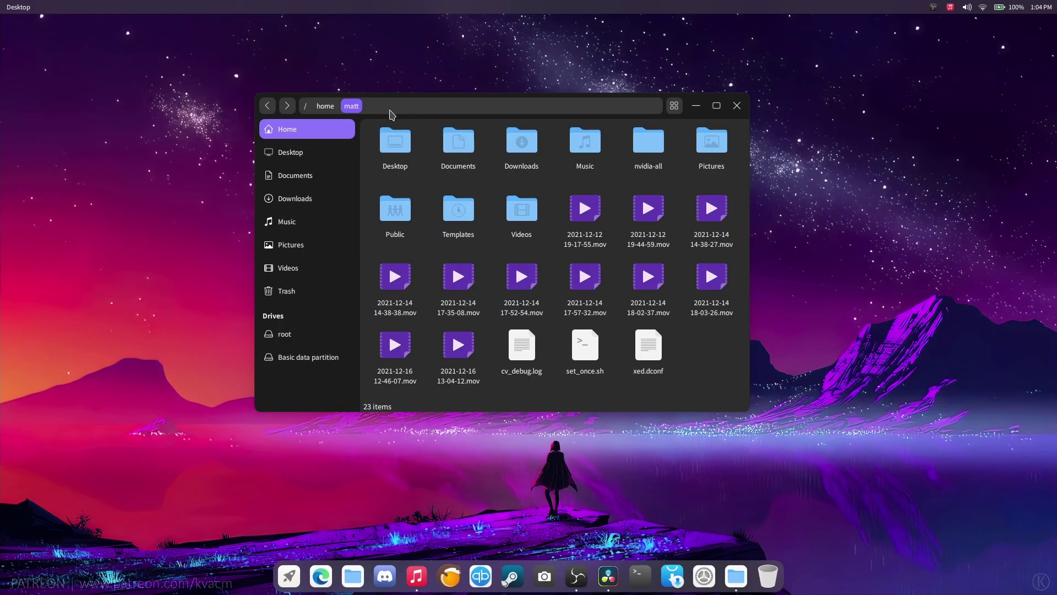
- View the home folder's properties from the File menu, then close them
{"action": "left_click", "coordinate": [688, 122]}
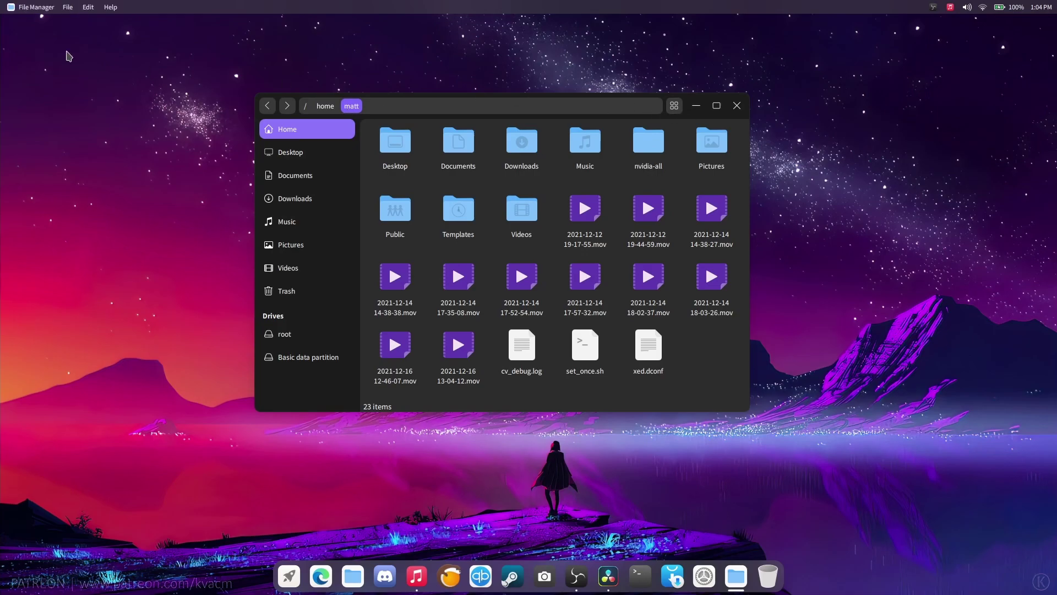
{"action": "left_click", "coordinate": [68, 8]}
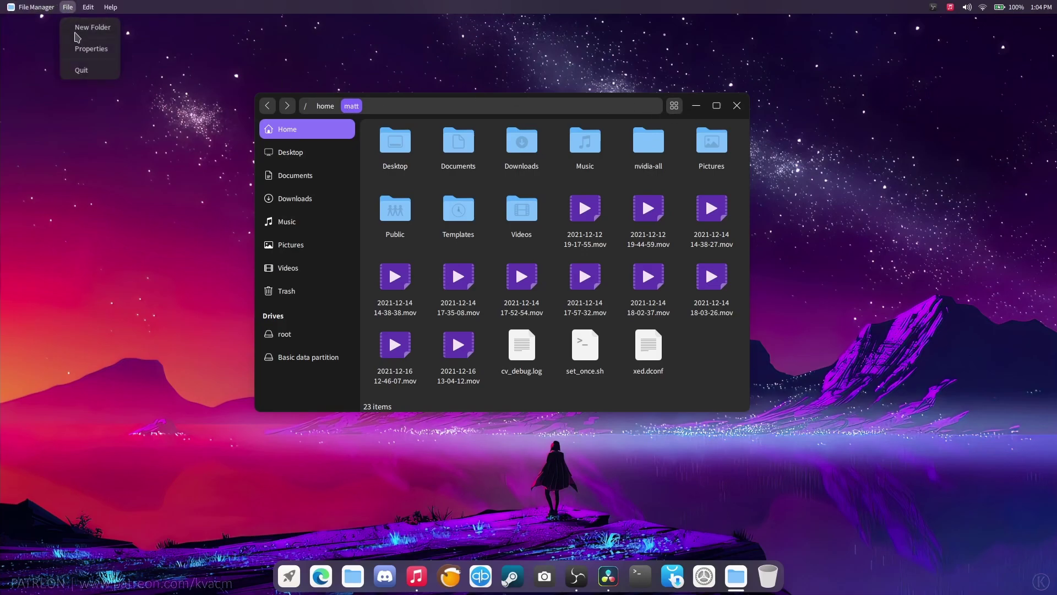
{"action": "left_click", "coordinate": [84, 48]}
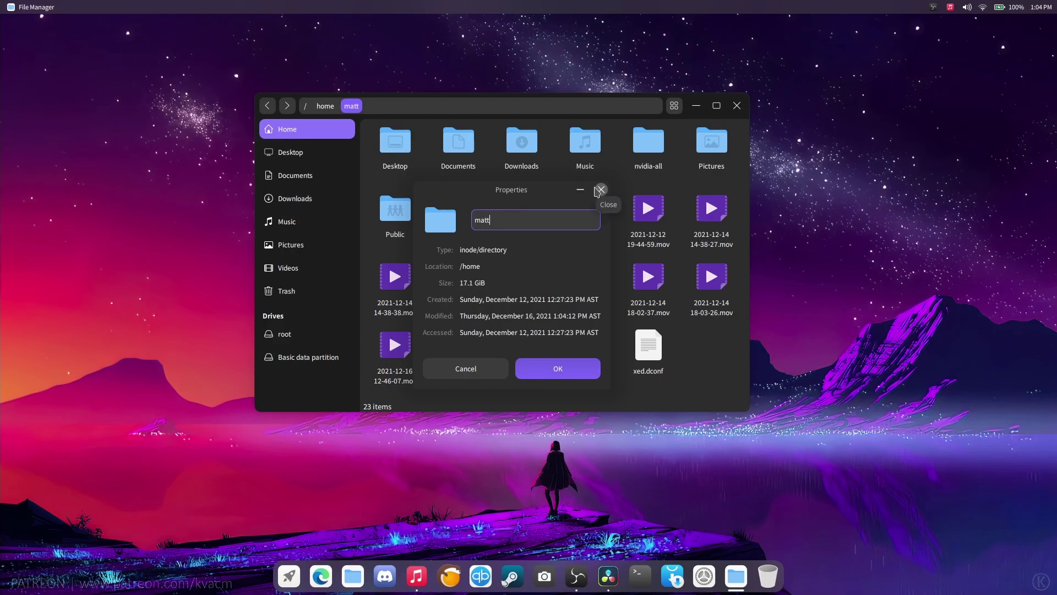
{"action": "left_click", "coordinate": [600, 190]}
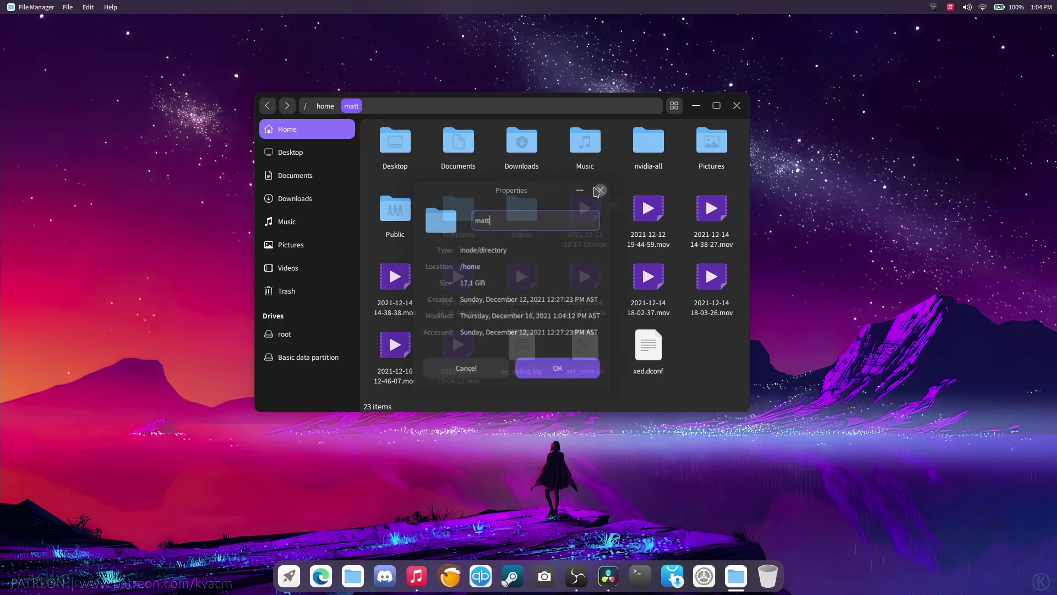
- Select all 23 items in the home folder, then clear the selection
{"action": "left_click", "coordinate": [89, 11]}
{"action": "mouse_move", "coordinate": [114, 14]}
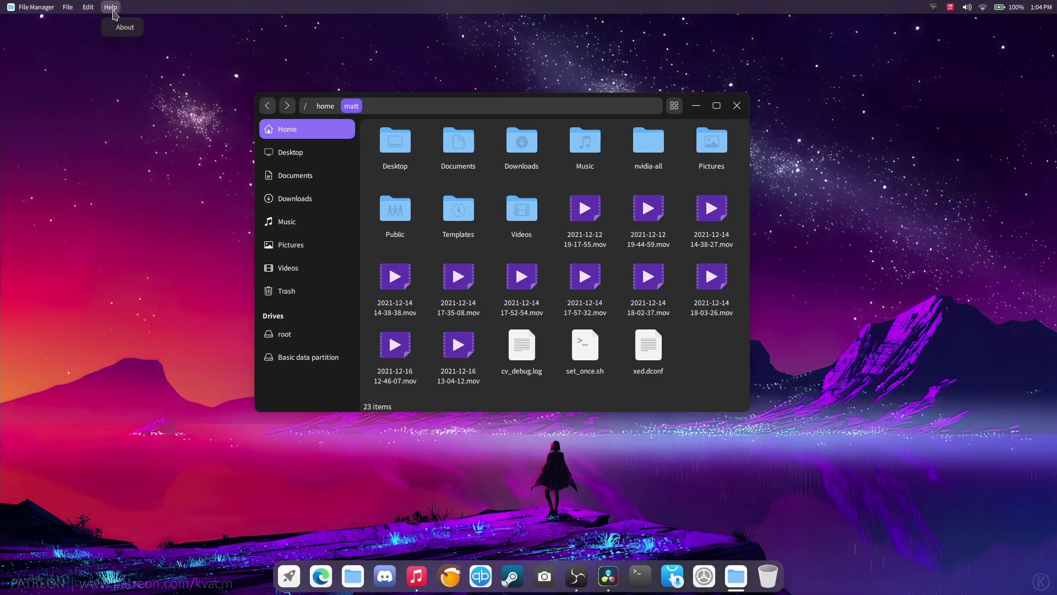
{"action": "left_click", "coordinate": [105, 34]}
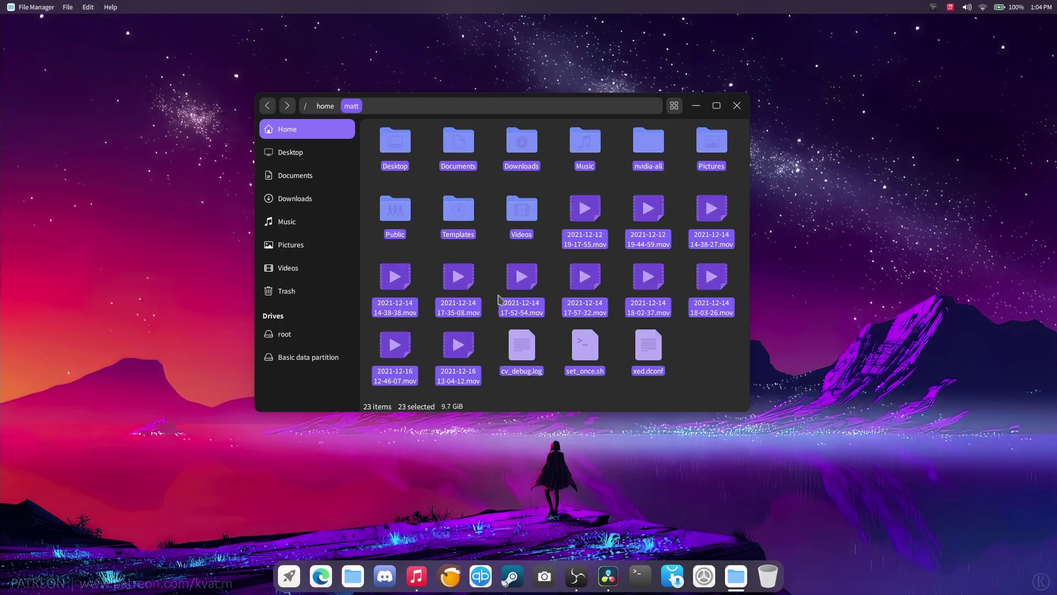
{"action": "left_click", "coordinate": [718, 375]}
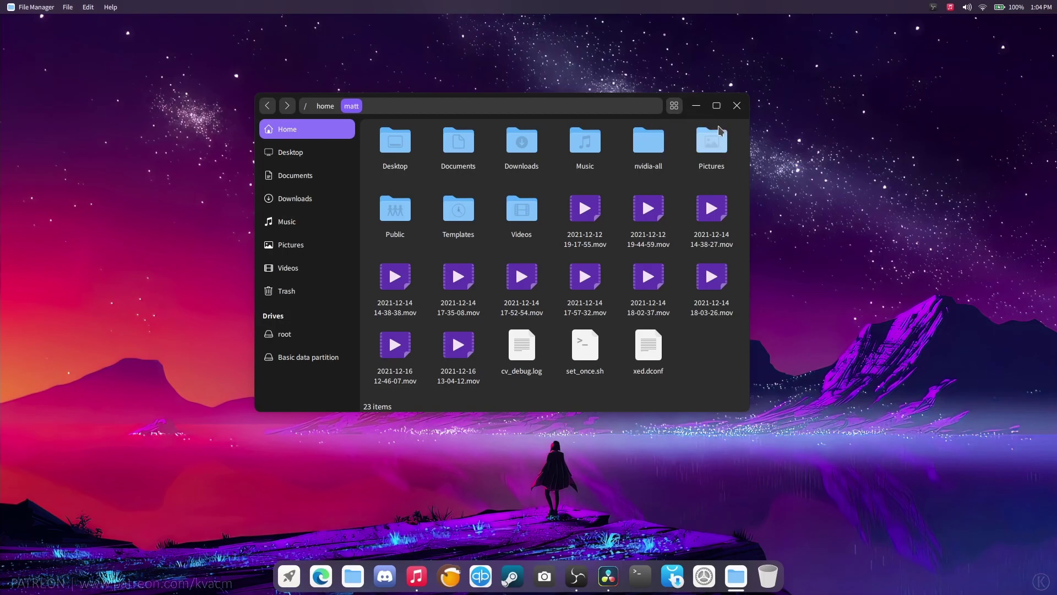
- Check the view and sort options, then move the window to the upper-left
{"action": "left_click", "coordinate": [675, 107]}
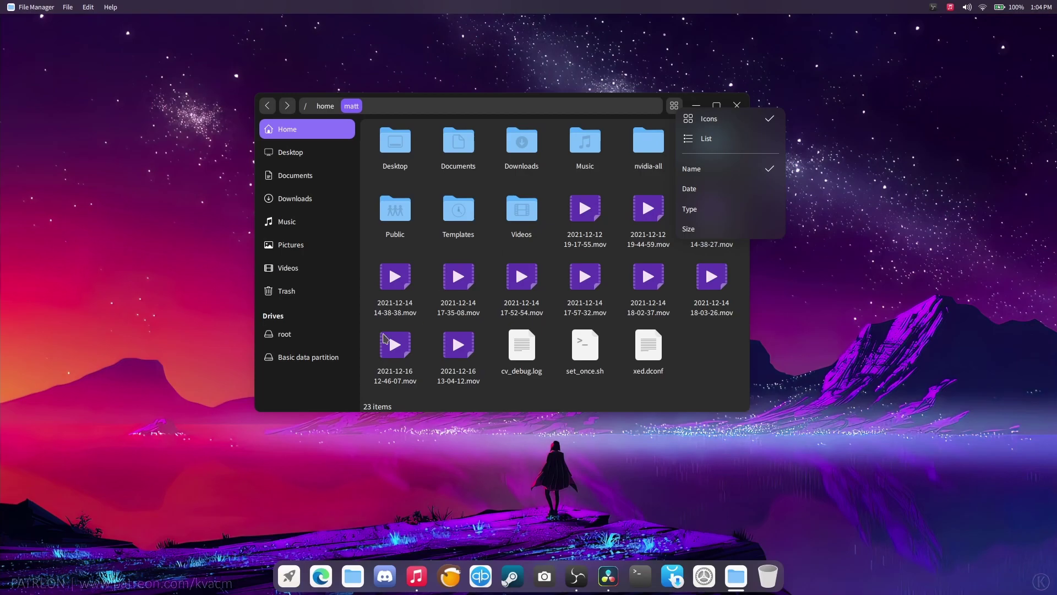
{"action": "left_click", "coordinate": [315, 374]}
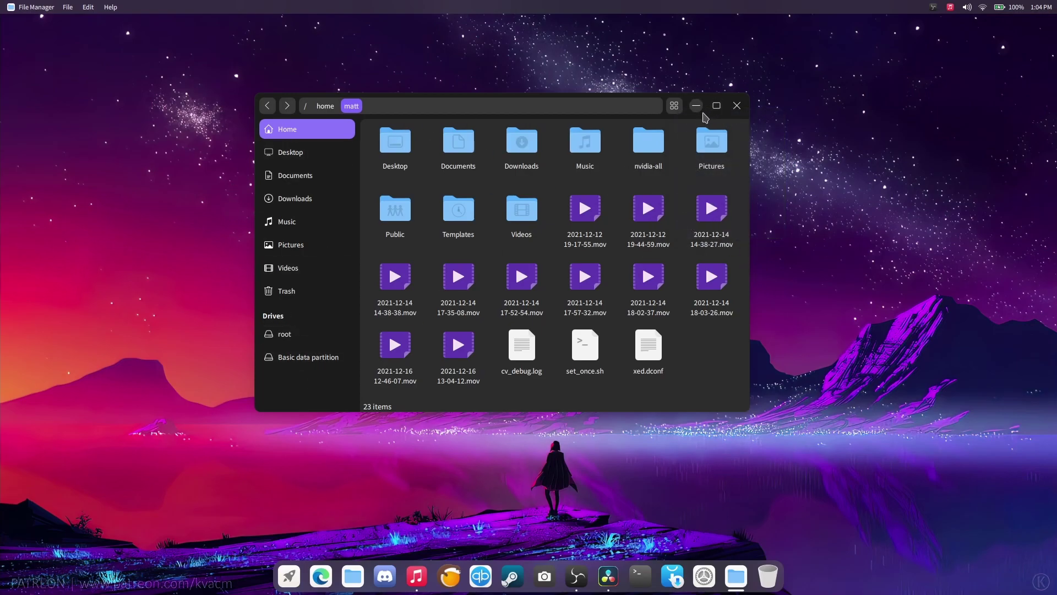
{"action": "left_click_drag", "start_coordinate": [698, 114], "coordinate": [467, 65]}
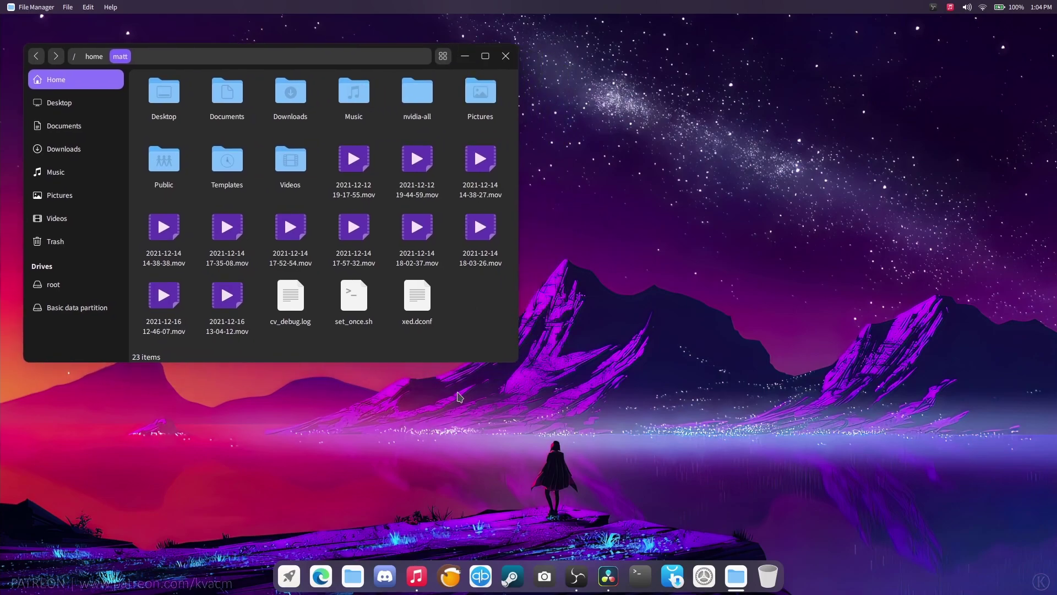
- Open GNOME Files on Home, resize and reposition it, and switch to list view
{"action": "left_click", "coordinate": [353, 576]}
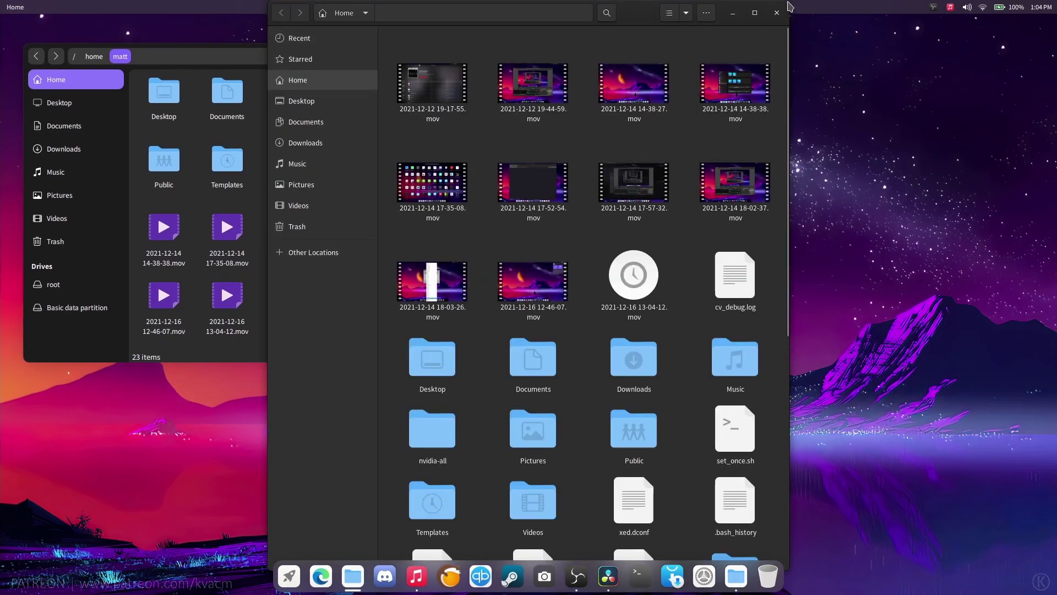
{"action": "left_click_drag", "start_coordinate": [789, 6], "coordinate": [839, 170]}
{"action": "left_click_drag", "start_coordinate": [689, 186], "coordinate": [856, 59]}
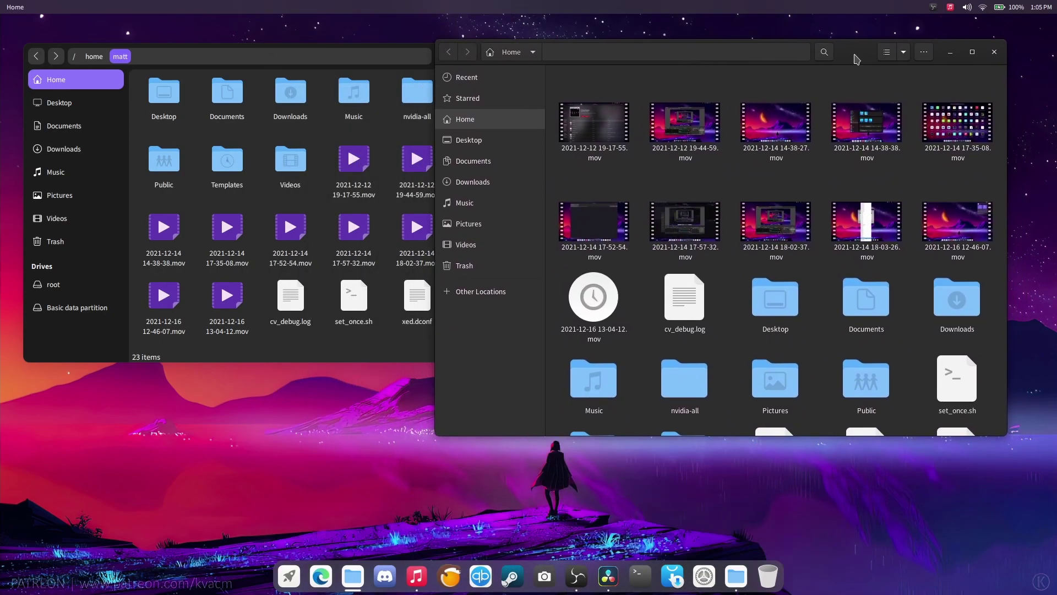
{"action": "left_click", "coordinate": [889, 53]}
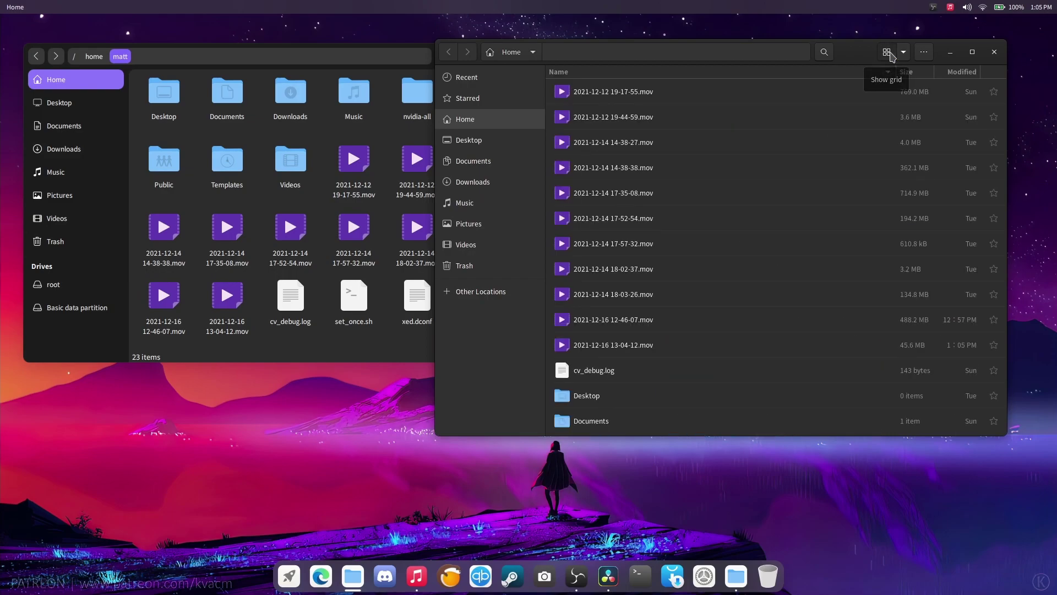
{"action": "left_click", "coordinate": [889, 53]}
{"action": "left_click", "coordinate": [889, 53]}
- Enable Sort Folders Before Files in Files preferences, then rearrange both file manager windows
{"action": "left_click", "coordinate": [923, 54]}
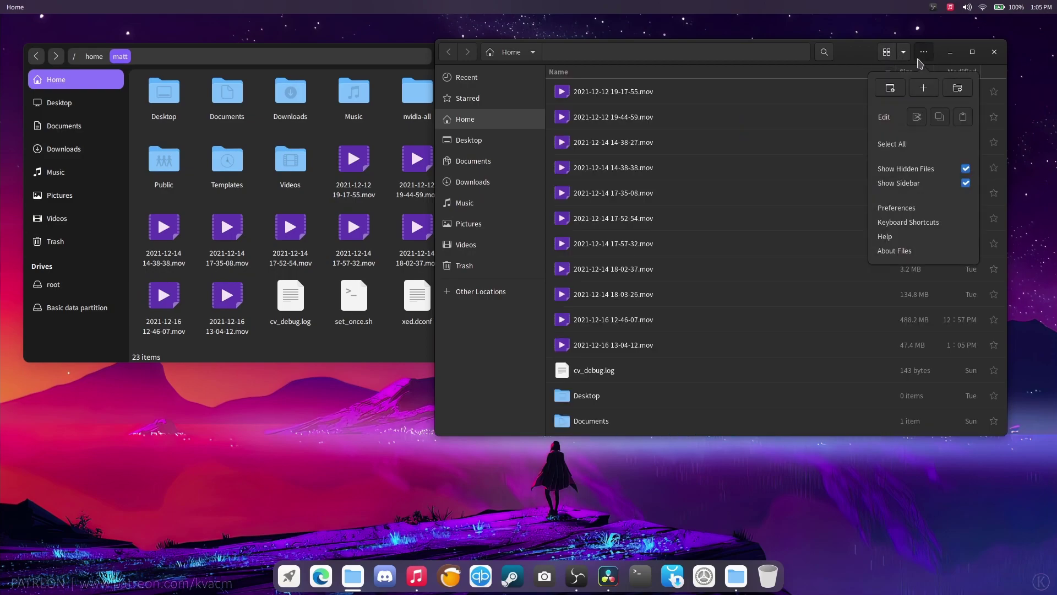
{"action": "left_click", "coordinate": [917, 210]}
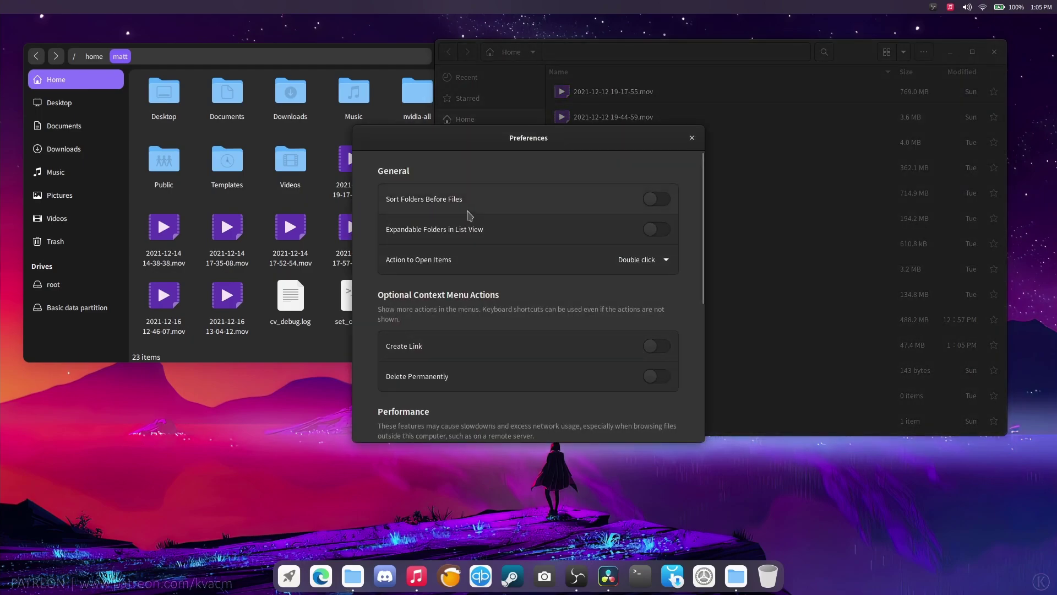
{"action": "left_click", "coordinate": [658, 203]}
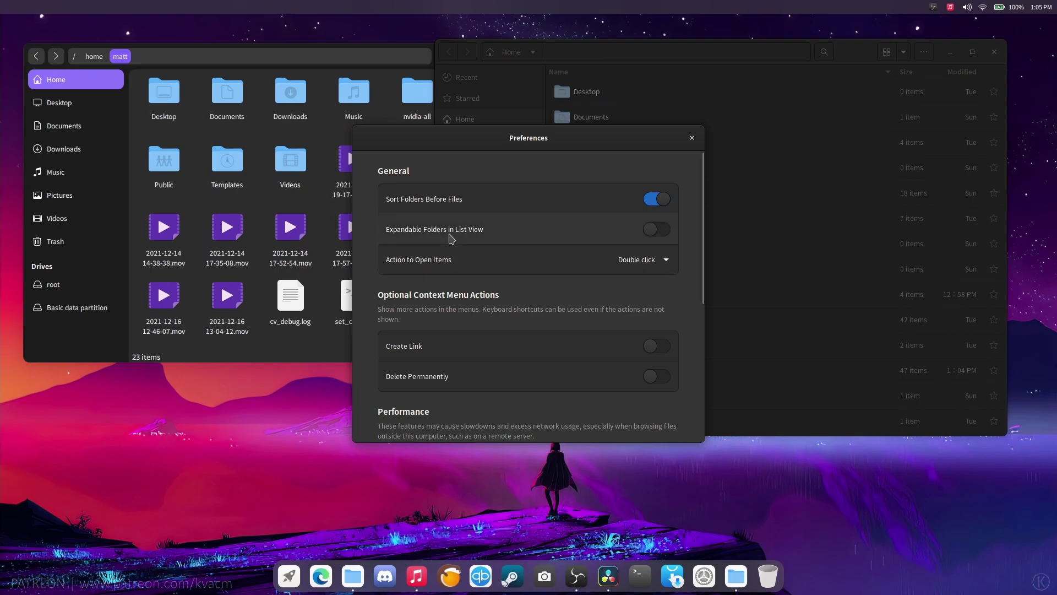
{"action": "scroll", "coordinate": [589, 295], "scroll_direction": "down", "scroll_amount": 2}
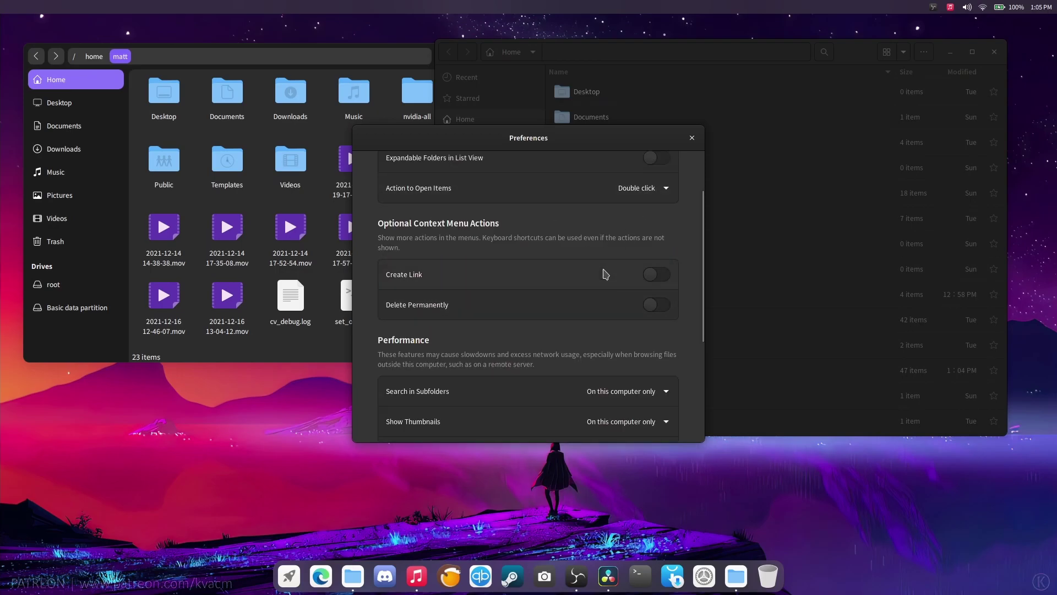
{"action": "scroll", "coordinate": [606, 331], "scroll_direction": "down", "scroll_amount": 3}
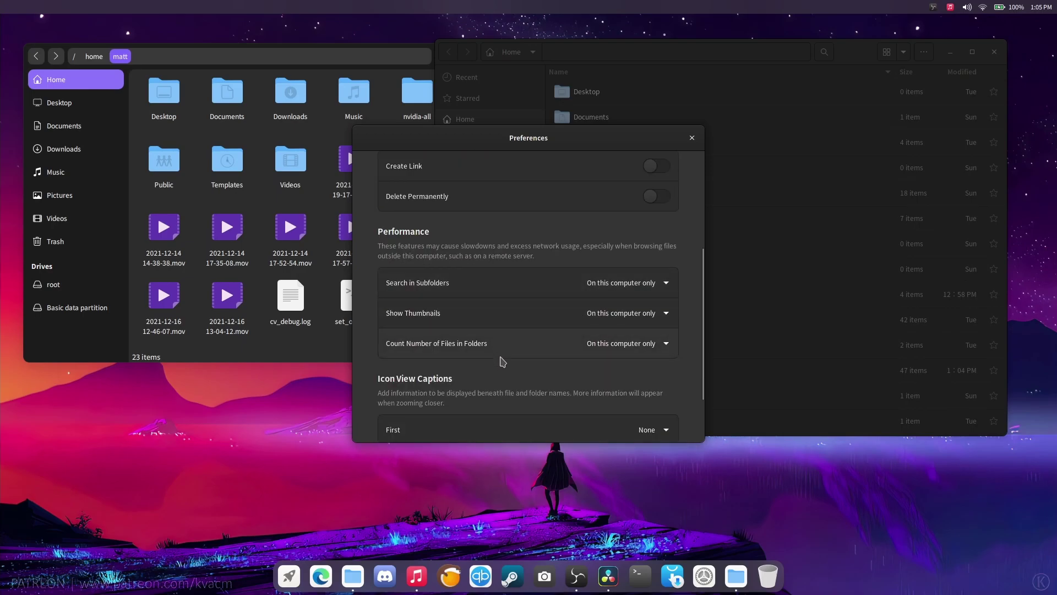
{"action": "scroll", "coordinate": [524, 385], "scroll_direction": "down", "scroll_amount": 2}
{"action": "scroll", "coordinate": [540, 309], "scroll_direction": "up", "scroll_amount": 2}
{"action": "scroll", "coordinate": [583, 242], "scroll_direction": "up", "scroll_amount": 5}
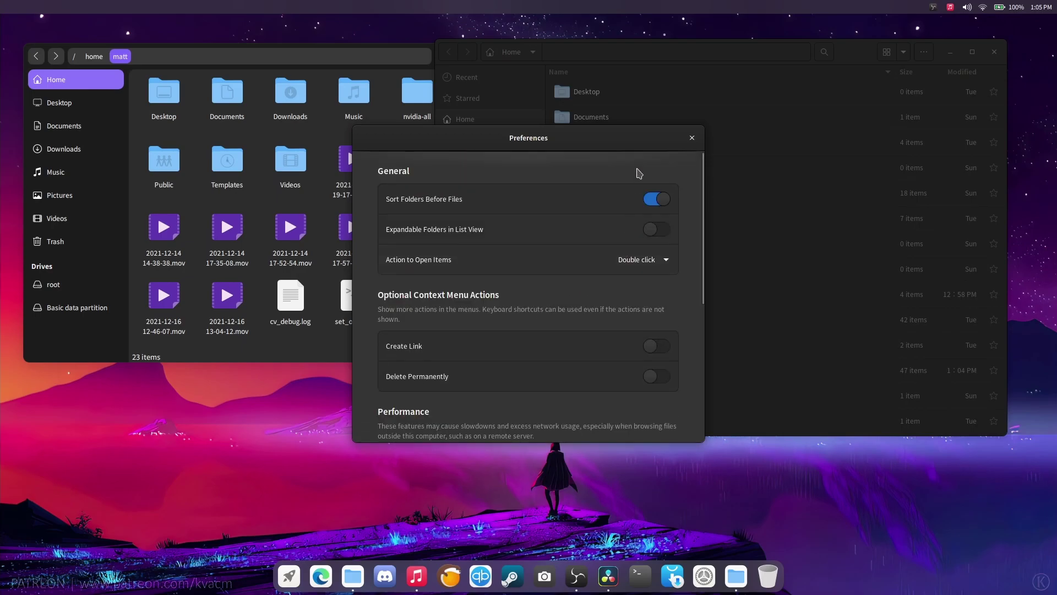
{"action": "left_click", "coordinate": [691, 138]}
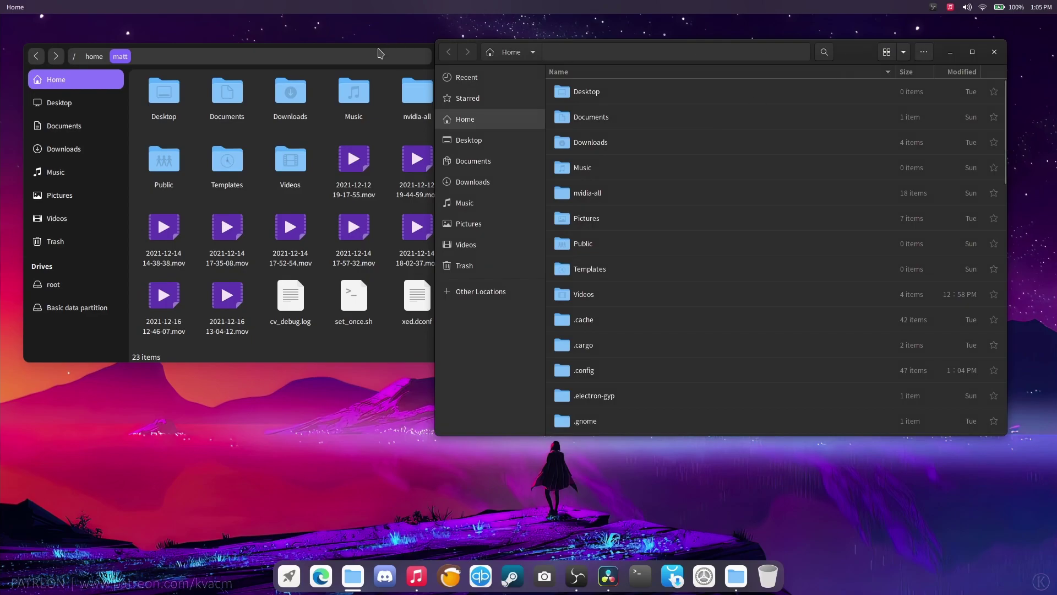
{"action": "left_click_drag", "start_coordinate": [357, 48], "coordinate": [332, 27]}
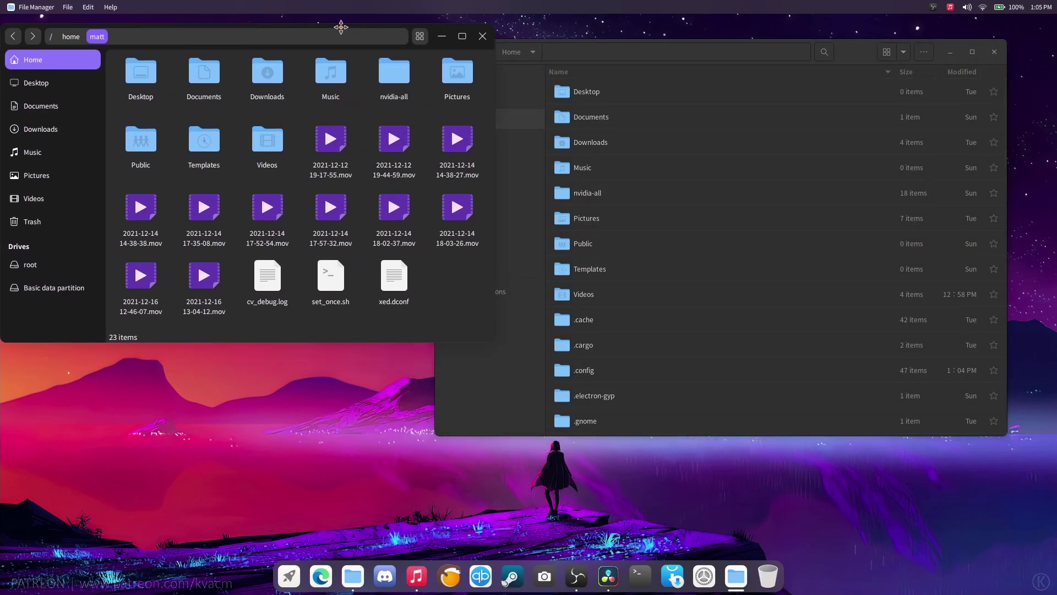
{"action": "left_click_drag", "start_coordinate": [863, 52], "coordinate": [873, 65]}
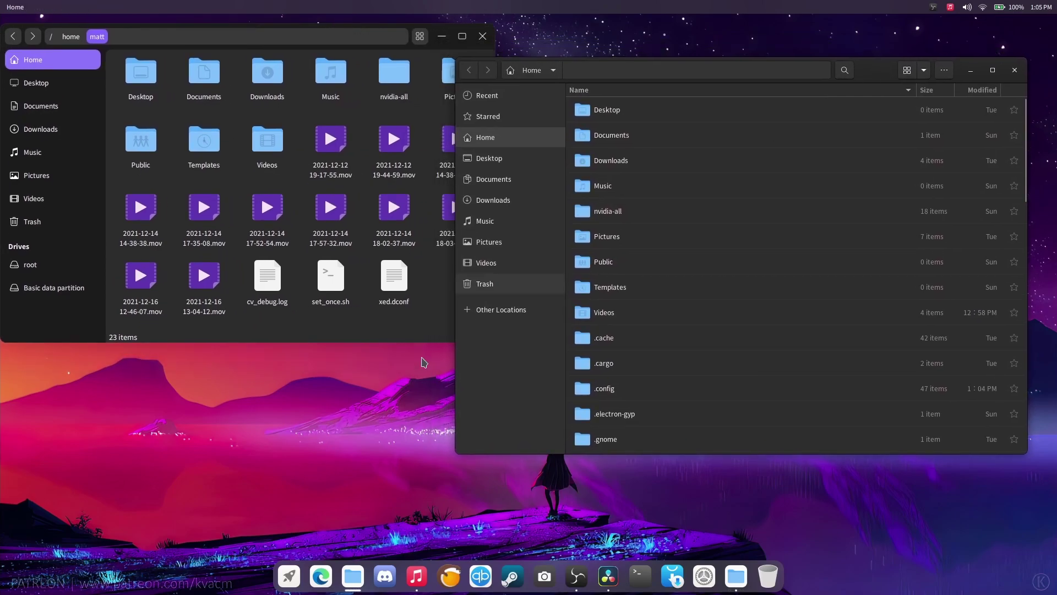
- Launch Nemo from the application launcher, close Edge, and maximize the Nemo window
{"action": "left_click", "coordinate": [289, 576]}
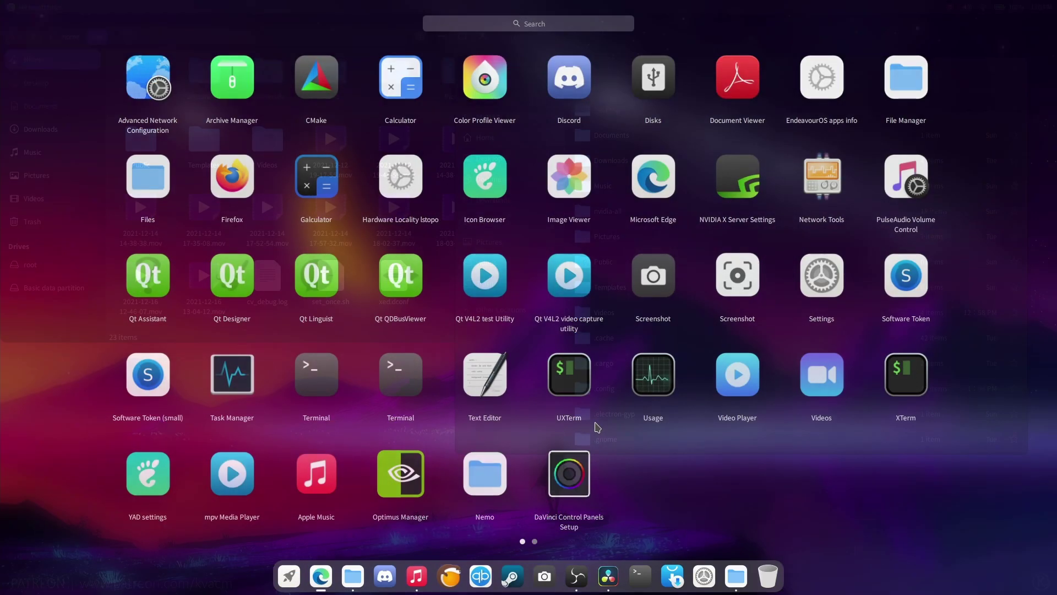
{"action": "left_click", "coordinate": [597, 427]}
{"action": "left_click", "coordinate": [288, 576]}
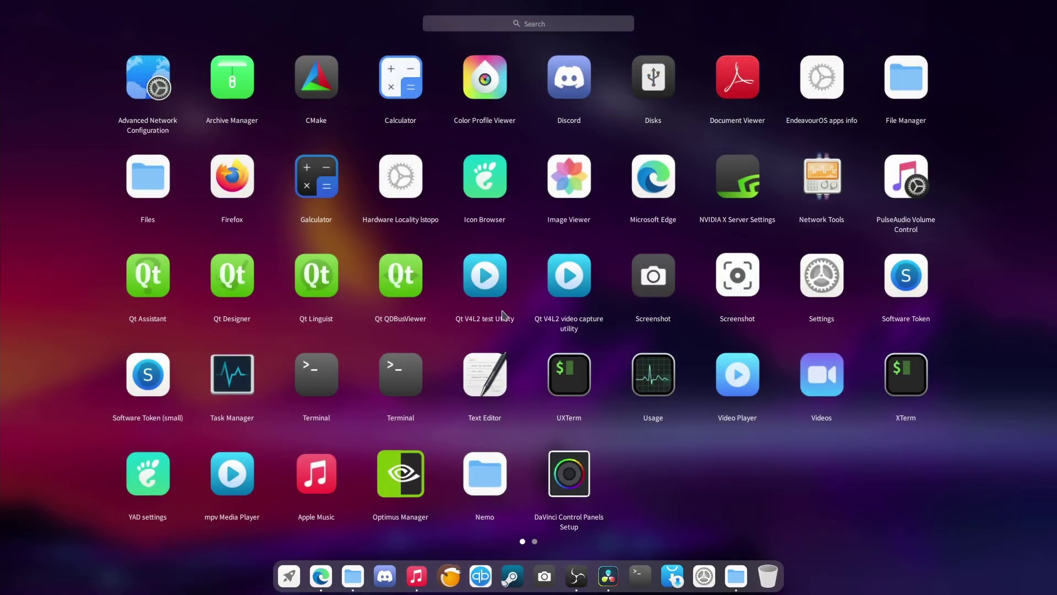
{"action": "left_click", "coordinate": [497, 462]}
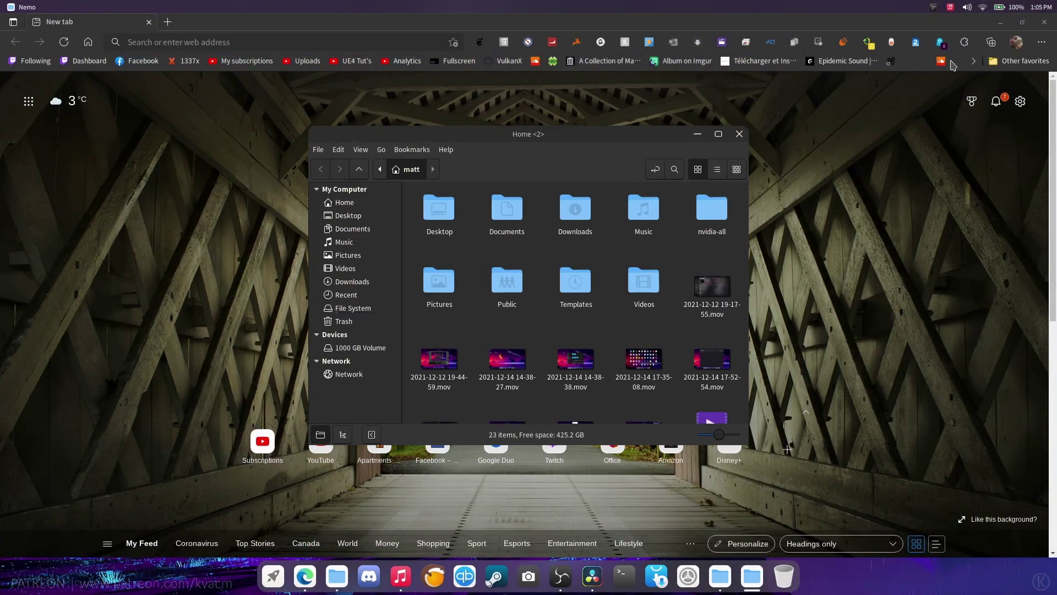
{"action": "left_click", "coordinate": [1044, 22]}
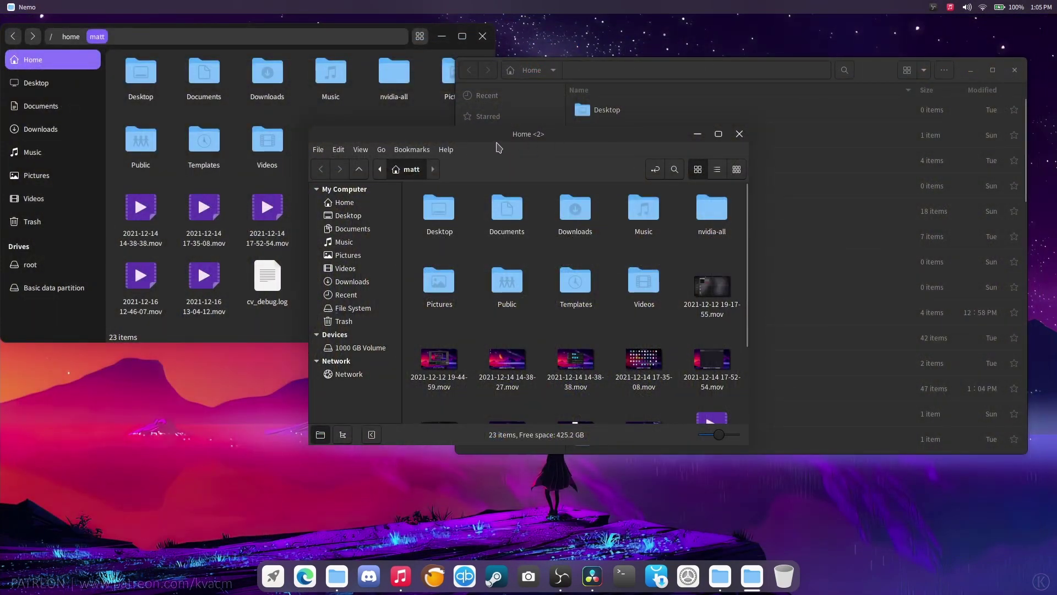
{"action": "double_click", "coordinate": [497, 141]}
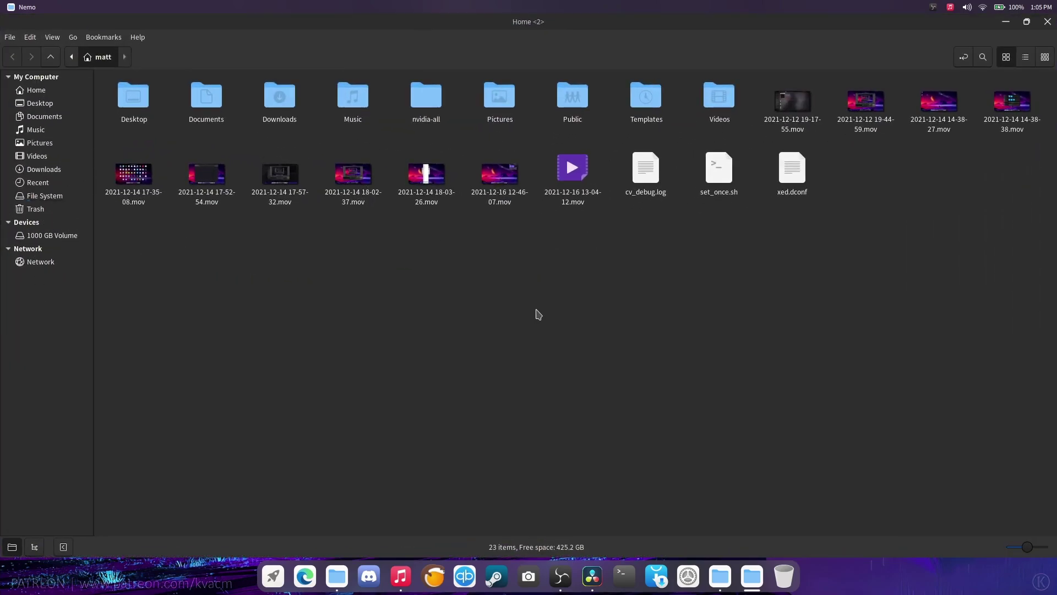
- Toggle Nemo between list and icon view, check the home folder's Permissions, then open Edit
{"action": "left_click", "coordinate": [1026, 58]}
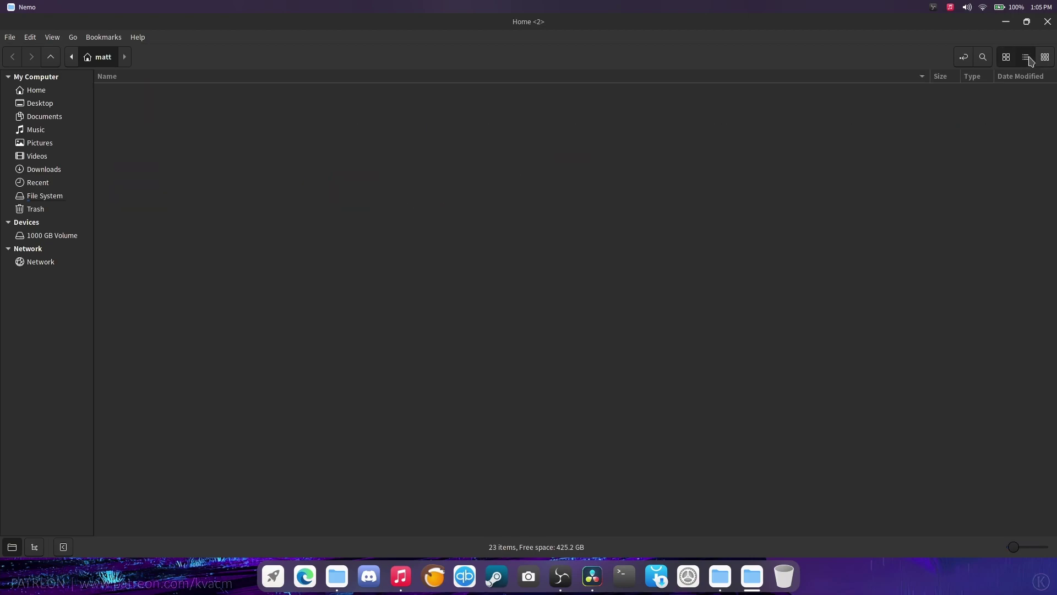
{"action": "left_click", "coordinate": [1008, 57]}
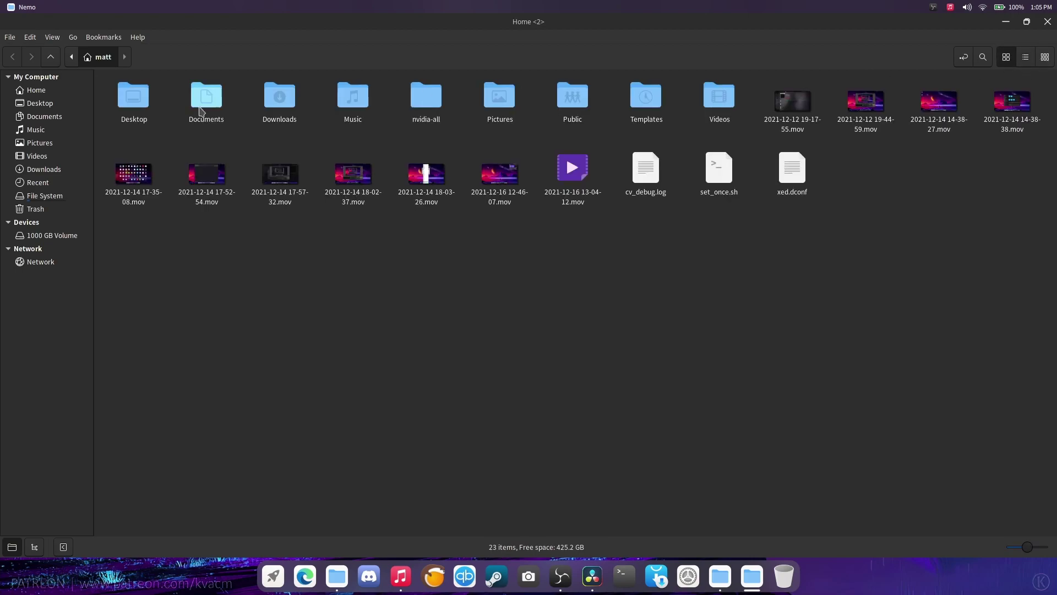
{"action": "left_click", "coordinate": [10, 37]}
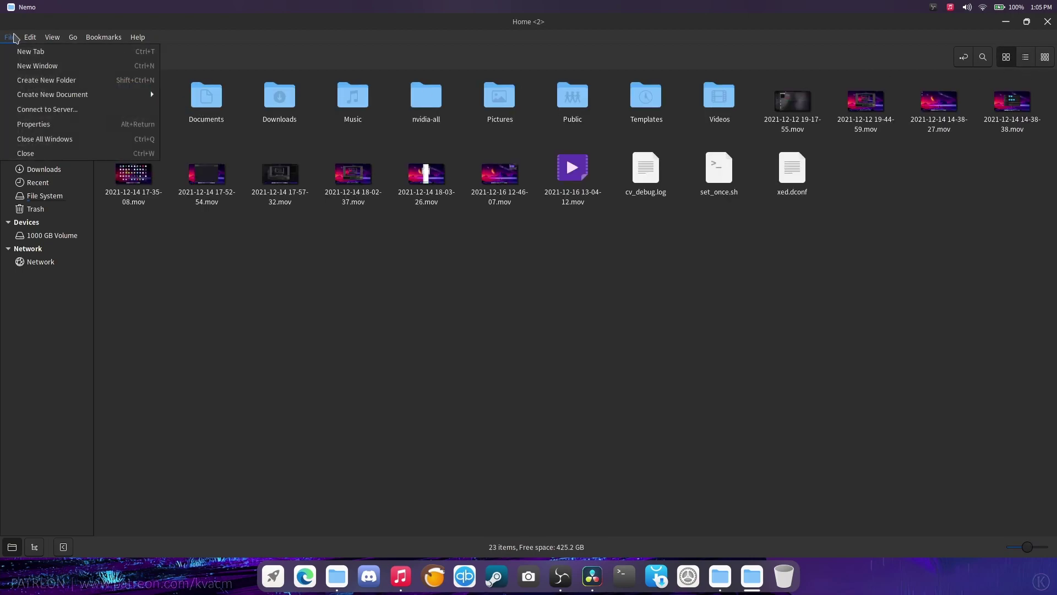
{"action": "left_click", "coordinate": [34, 124]}
{"action": "left_click", "coordinate": [561, 158]}
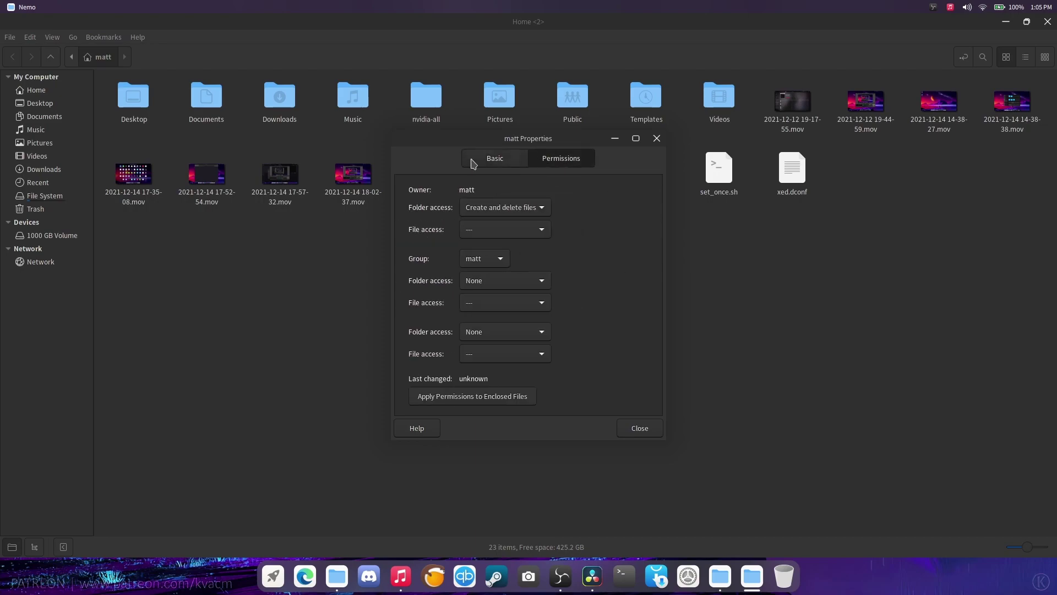
{"action": "left_click", "coordinate": [652, 429]}
{"action": "left_click", "coordinate": [30, 39]}
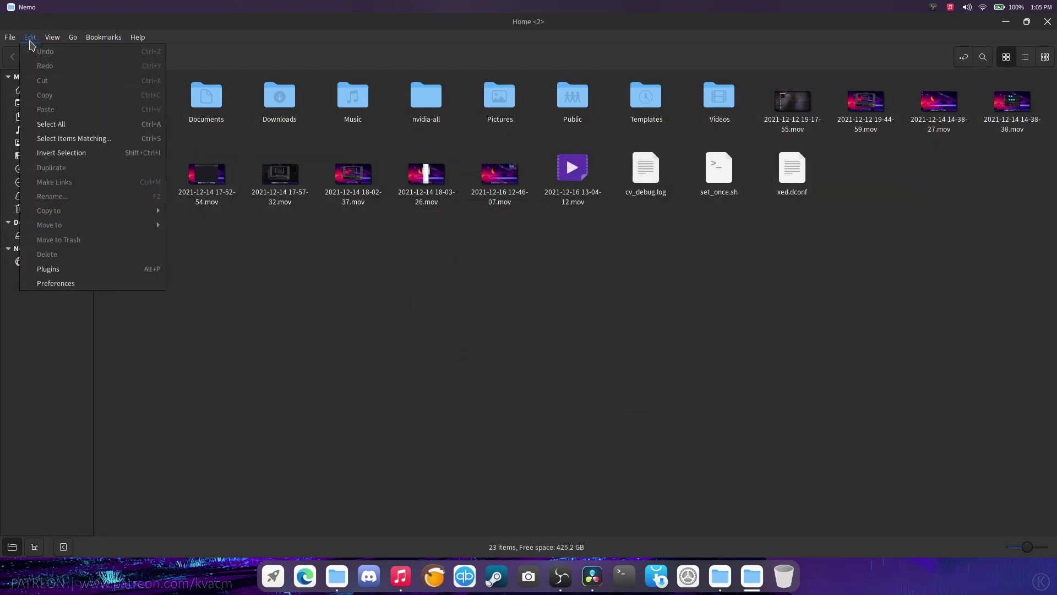
{"action": "left_click", "coordinate": [71, 284]}
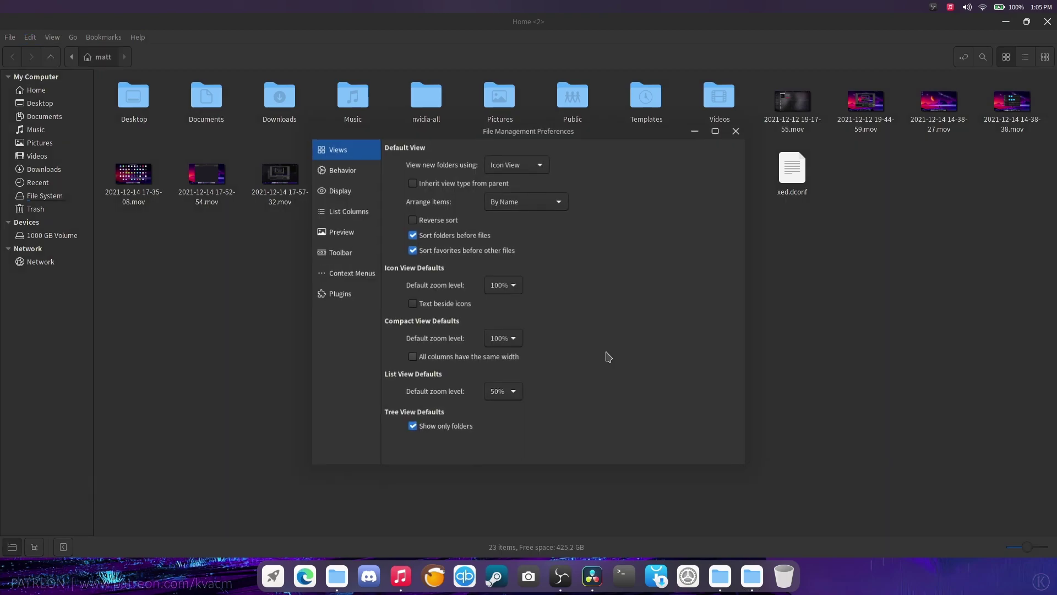
{"action": "left_click", "coordinate": [338, 169]}
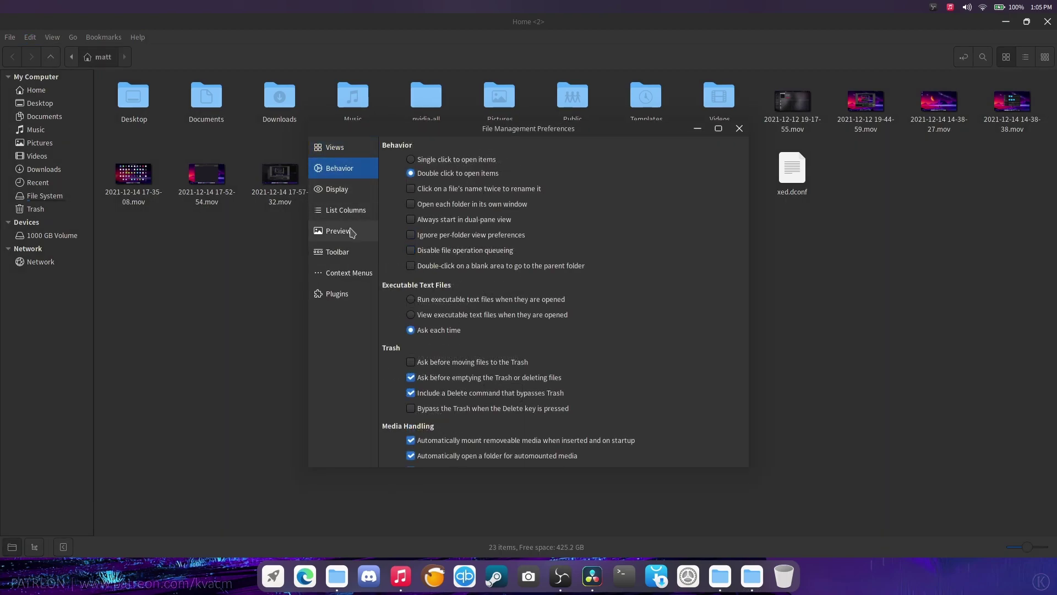
{"action": "left_click", "coordinate": [344, 190]}
{"action": "left_click", "coordinate": [353, 210]}
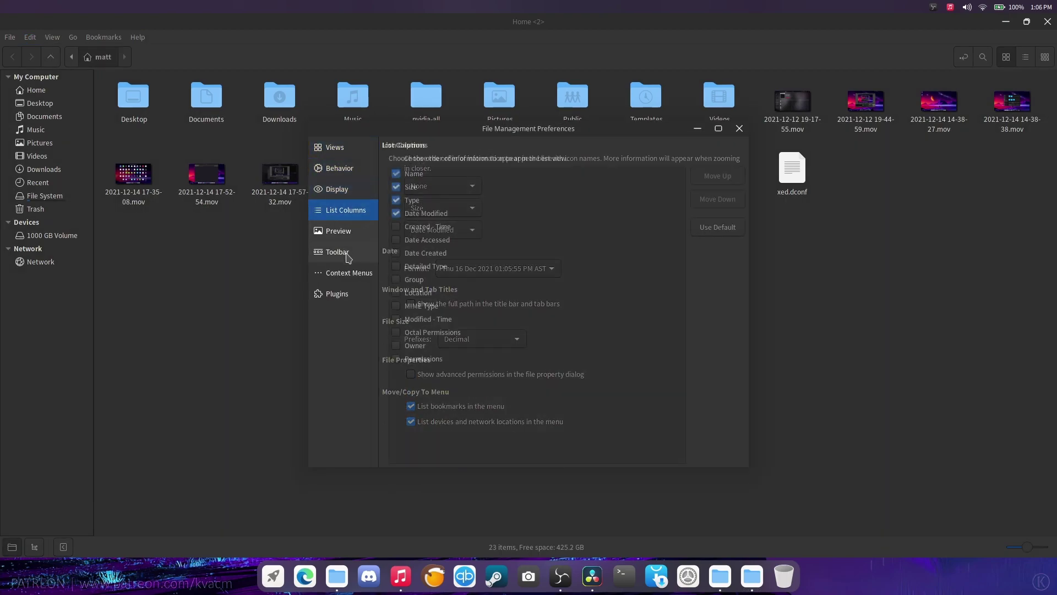
{"action": "left_click", "coordinate": [338, 234]}
{"action": "left_click", "coordinate": [340, 256]}
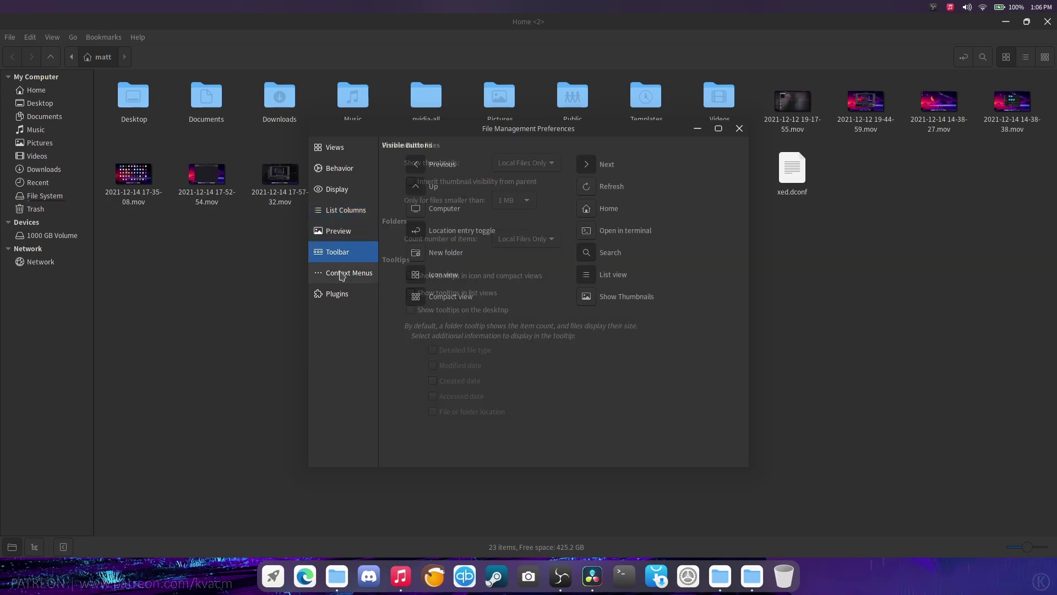
{"action": "left_click", "coordinate": [344, 280]}
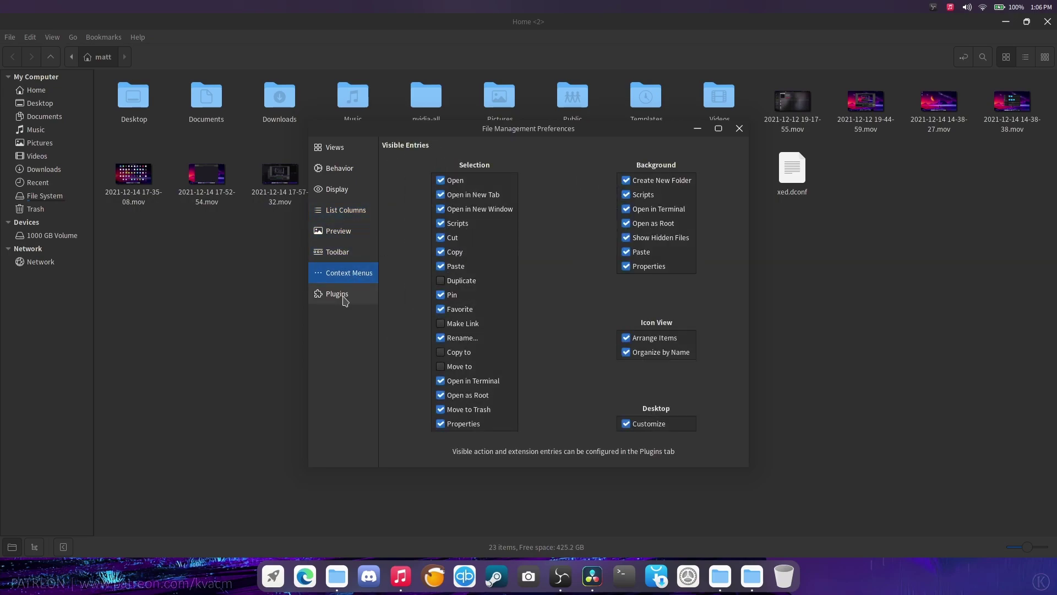
{"action": "left_click", "coordinate": [344, 297]}
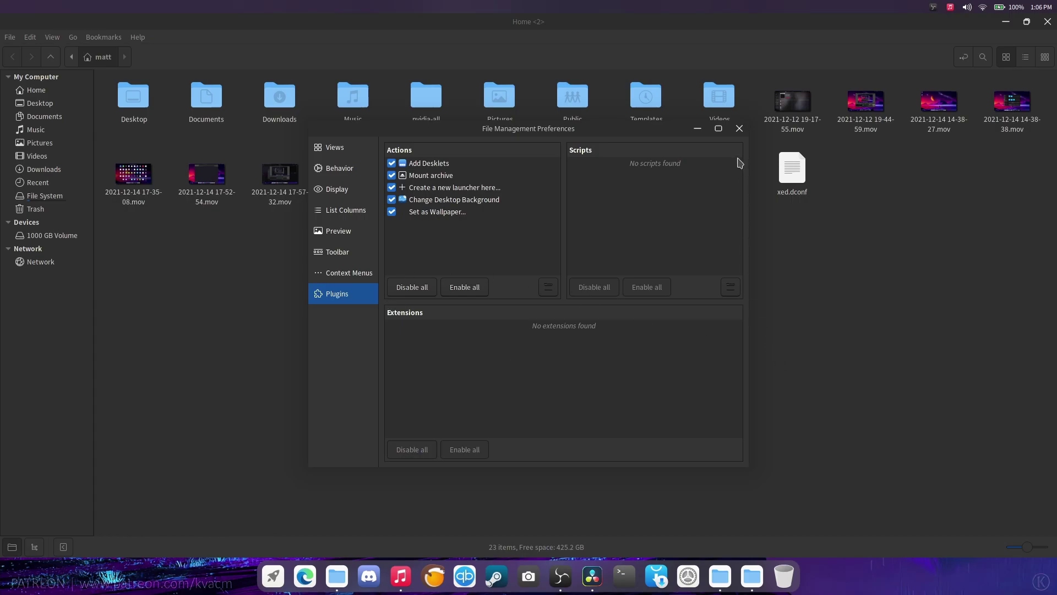
{"action": "left_click", "coordinate": [738, 132]}
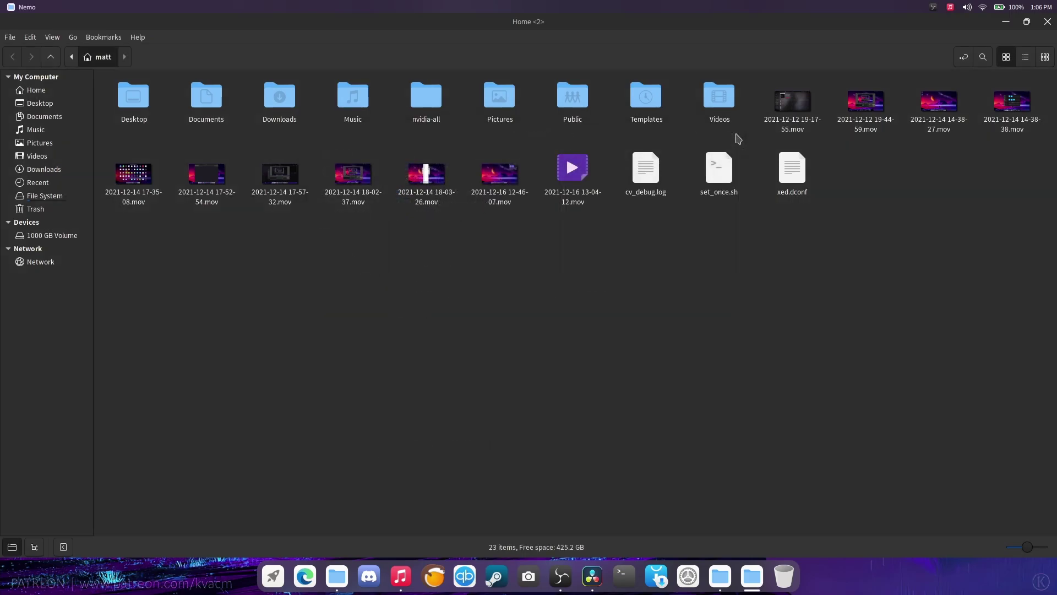
- Close Nemo, nudge the CuteFish file manager lower, and inspect its folder background menu
{"action": "left_click", "coordinate": [1047, 22]}
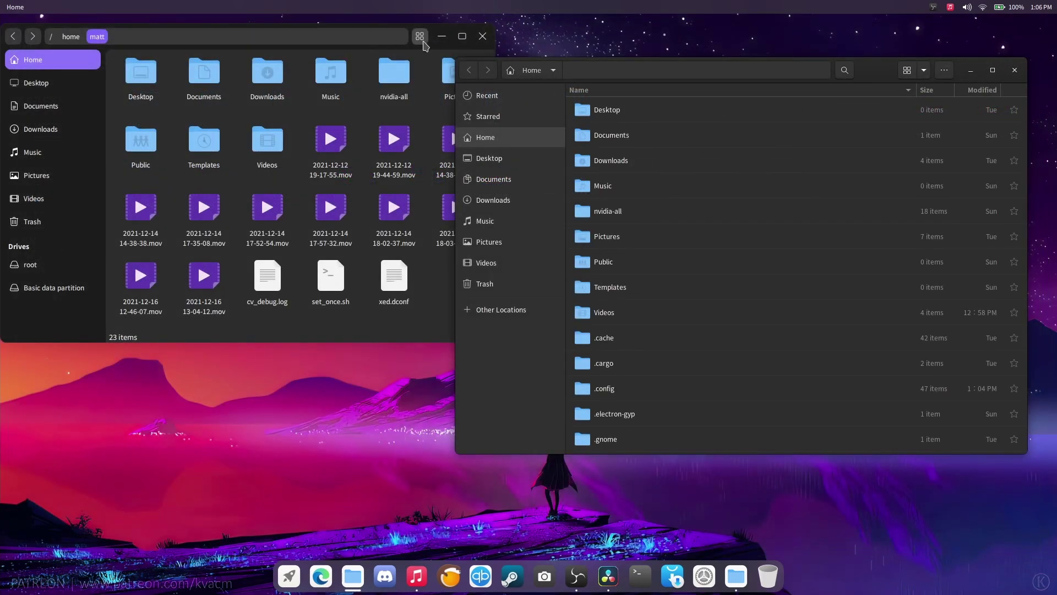
{"action": "mouse_move", "coordinate": [437, 49]}
{"action": "left_mouse_down"}
{"action": "mouse_move", "coordinate": [456, 77]}
{"action": "mouse_move", "coordinate": [510, 63]}
{"action": "mouse_move", "coordinate": [442, 99]}
{"action": "mouse_move", "coordinate": [451, 75]}
{"action": "mouse_move", "coordinate": [474, 83]}
{"action": "mouse_move", "coordinate": [464, 74]}
{"action": "mouse_move", "coordinate": [465, 103]}
{"action": "mouse_move", "coordinate": [488, 106]}
{"action": "mouse_move", "coordinate": [443, 65]}
{"action": "left_mouse_up"}
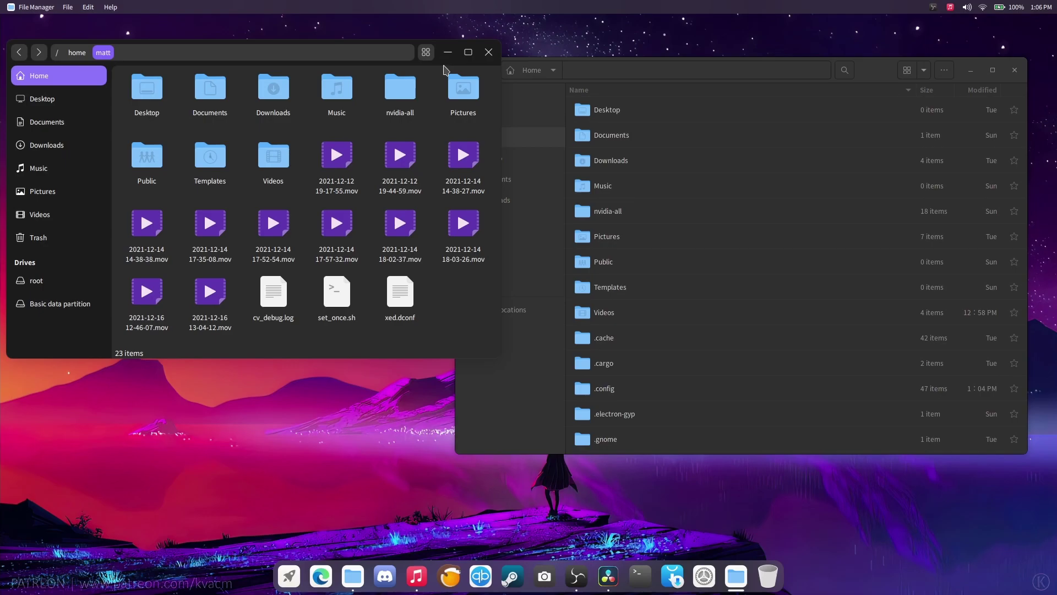
{"action": "right_click", "coordinate": [470, 319]}
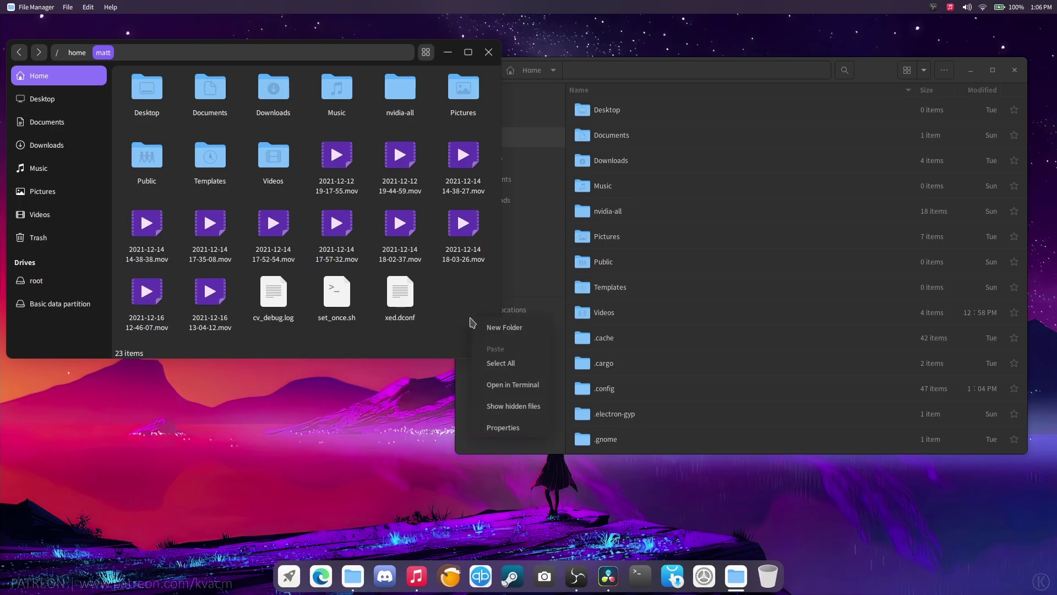
{"action": "left_click", "coordinate": [460, 300]}
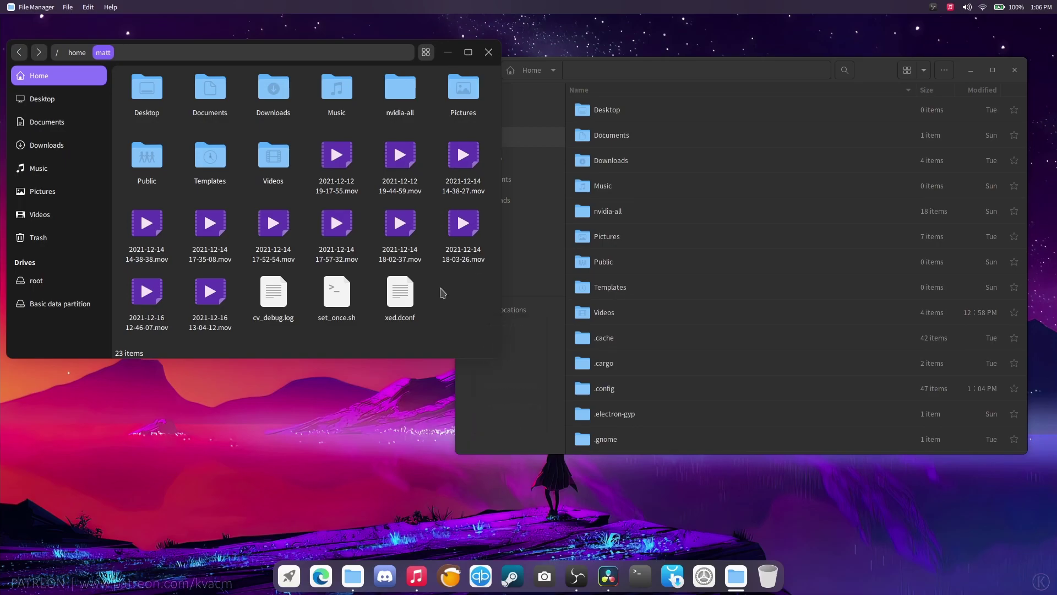
{"action": "right_click", "coordinate": [441, 293]}
{"action": "left_click", "coordinate": [443, 293]}
- Close both file managers and open Settings' Display page showing 1920x1080 at 120 Hz
{"action": "left_click", "coordinate": [489, 52]}
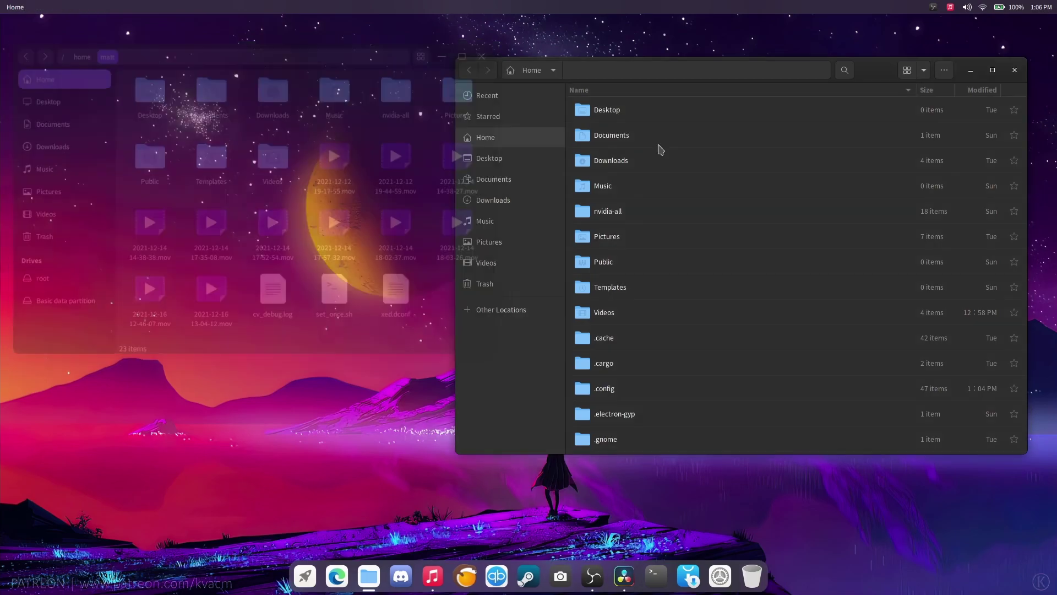
{"action": "left_click", "coordinate": [1015, 70]}
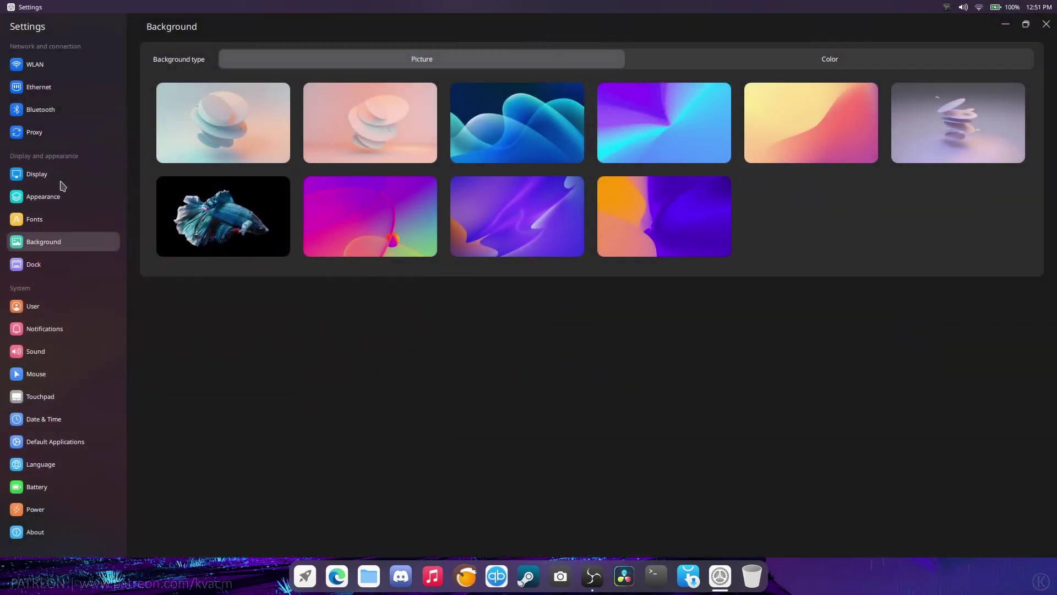
{"action": "left_click", "coordinate": [29, 172]}
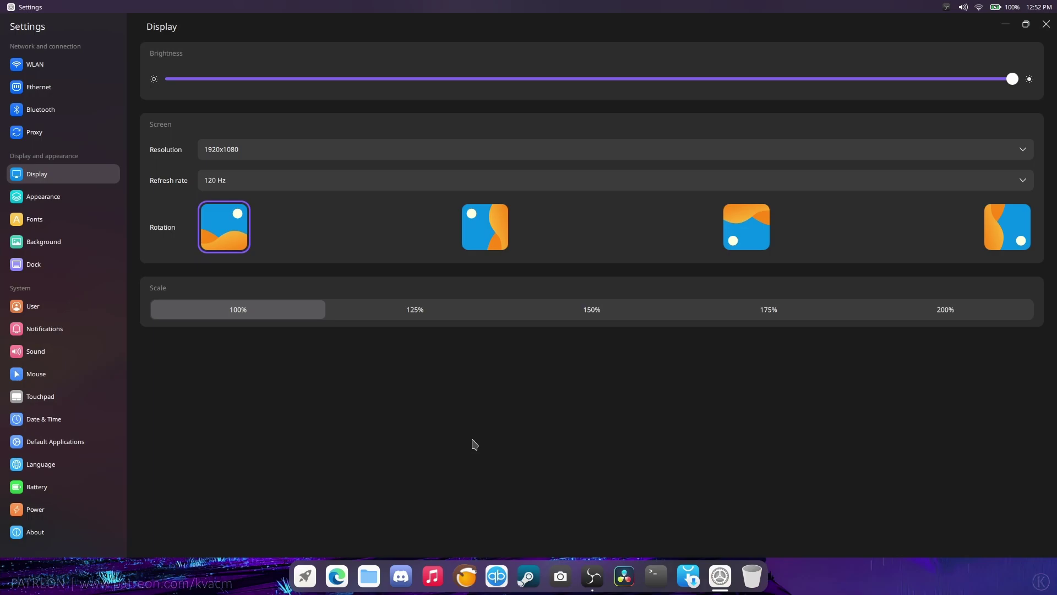
- Show the Appearance settings page, then briefly open and close Files from the dock
{"action": "left_click", "coordinate": [52, 198]}
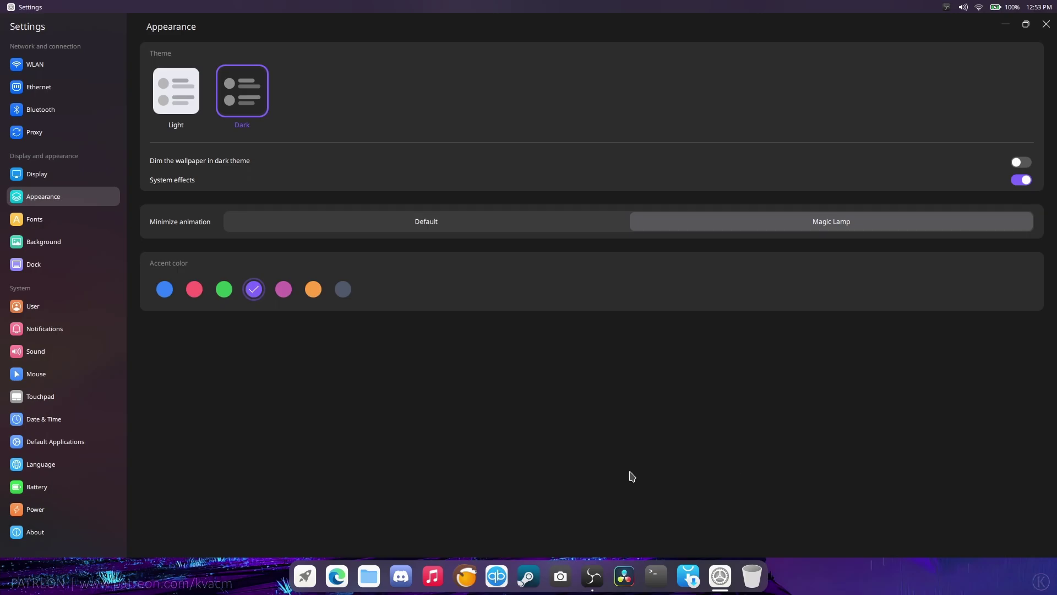
{"action": "left_click", "coordinate": [369, 576]}
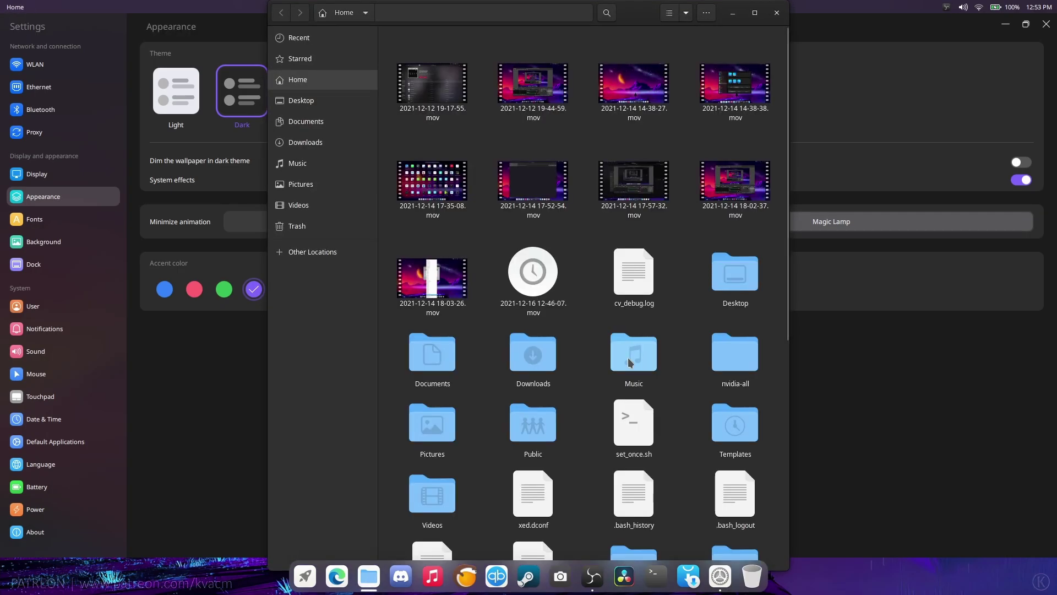
{"action": "left_click", "coordinate": [778, 13]}
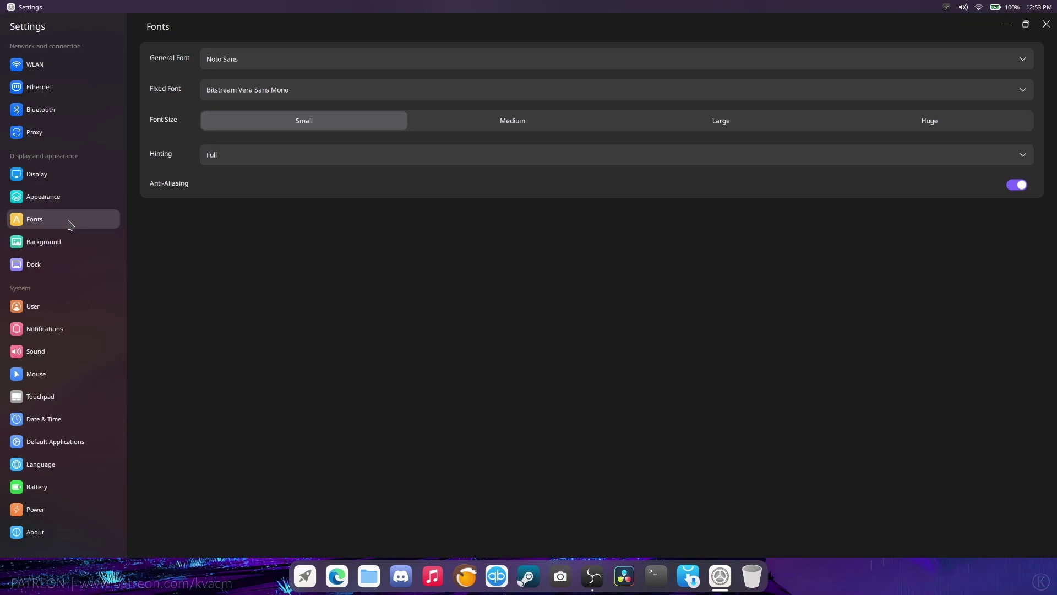
- Try Medium font size and DejaVu Sans Mono, then revert to Small and Noto Sans
{"action": "left_click", "coordinate": [478, 124]}
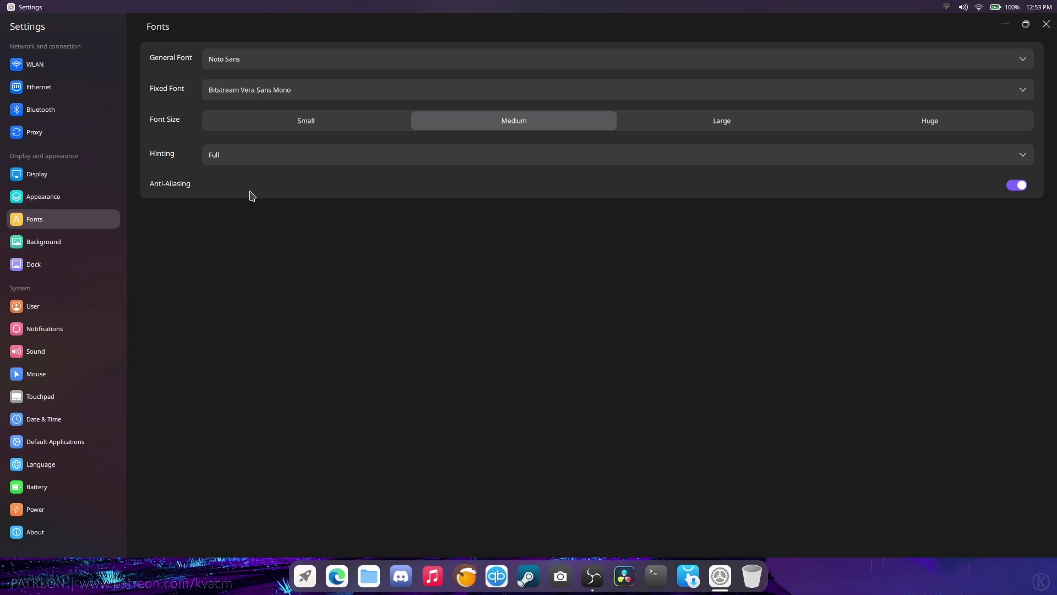
{"action": "left_click", "coordinate": [294, 127]}
{"action": "left_click", "coordinate": [276, 67]}
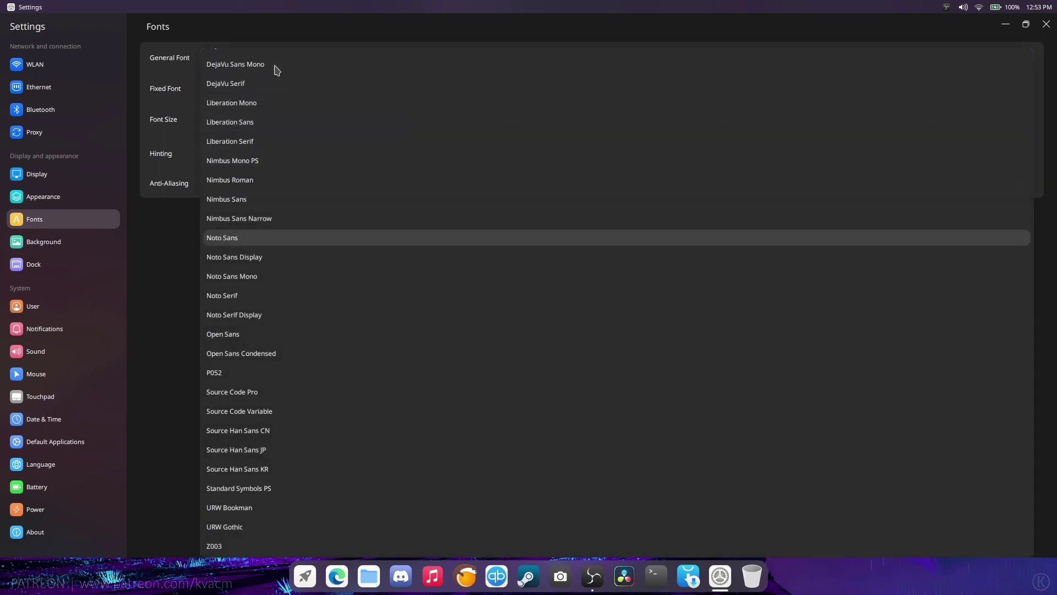
{"action": "left_click", "coordinate": [275, 66]}
{"action": "left_click", "coordinate": [268, 55]}
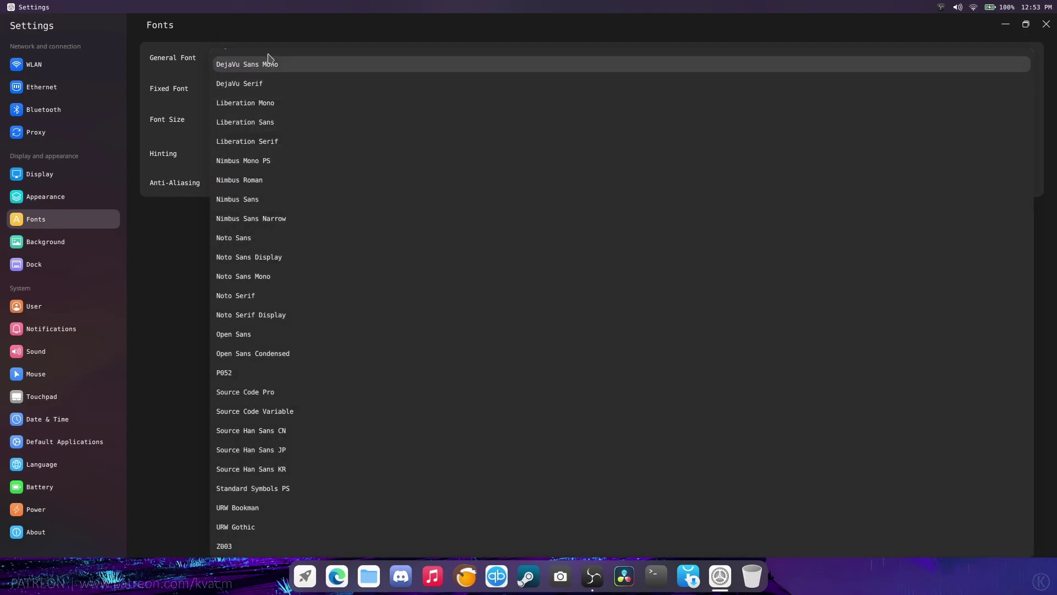
{"action": "left_click", "coordinate": [177, 270]}
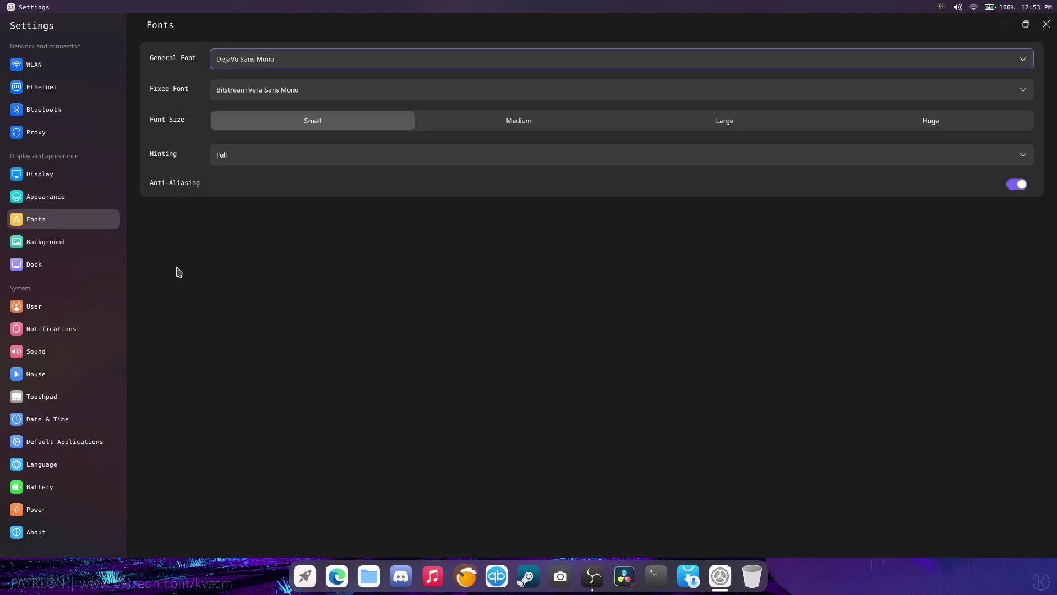
{"action": "left_click", "coordinate": [256, 64]}
{"action": "scroll", "coordinate": [260, 154], "scroll_direction": "up", "scroll_amount": 5}
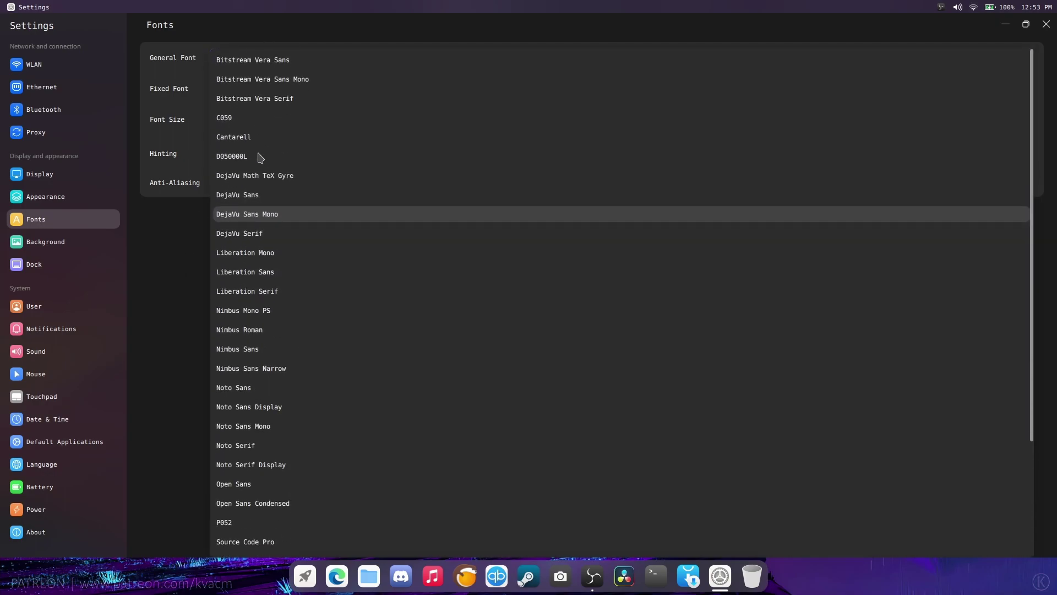
{"action": "left_click", "coordinate": [243, 392]}
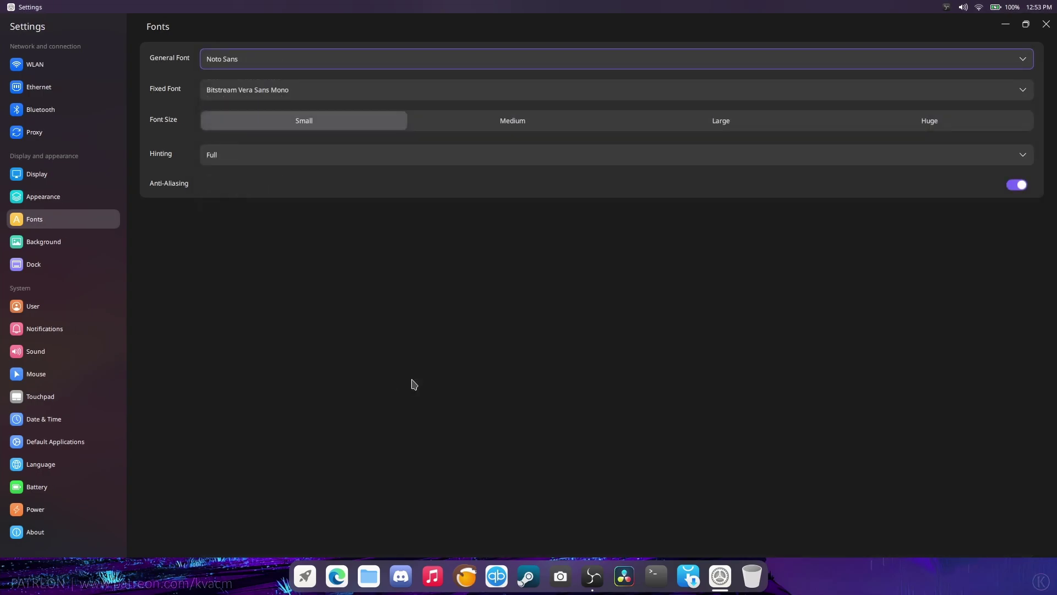
- Try DejaVu Serif, Liberation Mono and DejaVu Sans Mono as the general font
{"action": "left_click", "coordinate": [253, 61]}
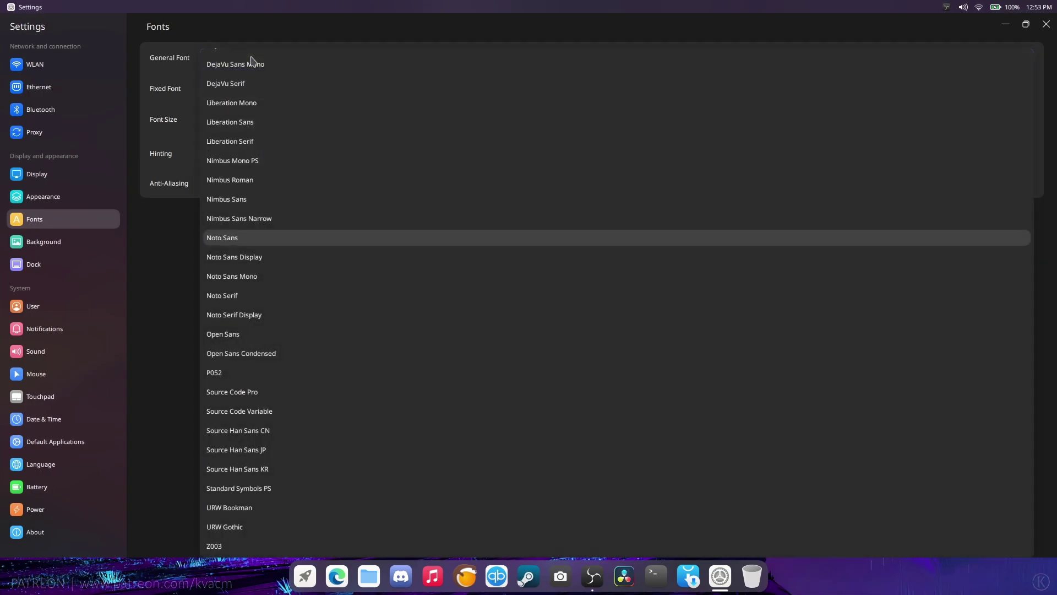
{"action": "left_click", "coordinate": [257, 88]}
{"action": "left_click", "coordinate": [249, 66]}
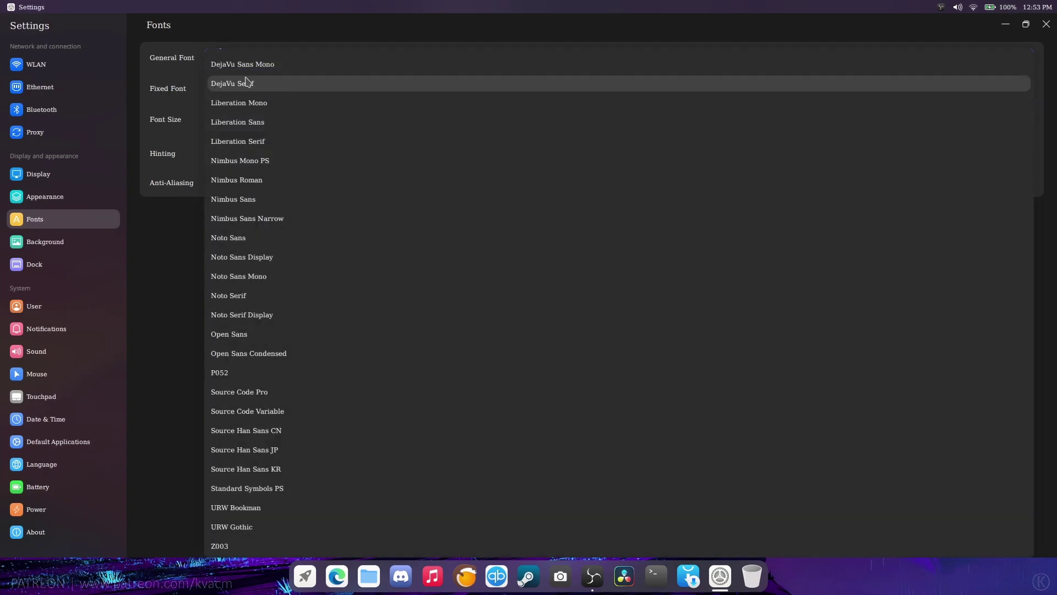
{"action": "left_click", "coordinate": [248, 101]}
{"action": "left_click", "coordinate": [236, 65]}
{"action": "left_click", "coordinate": [237, 65]}
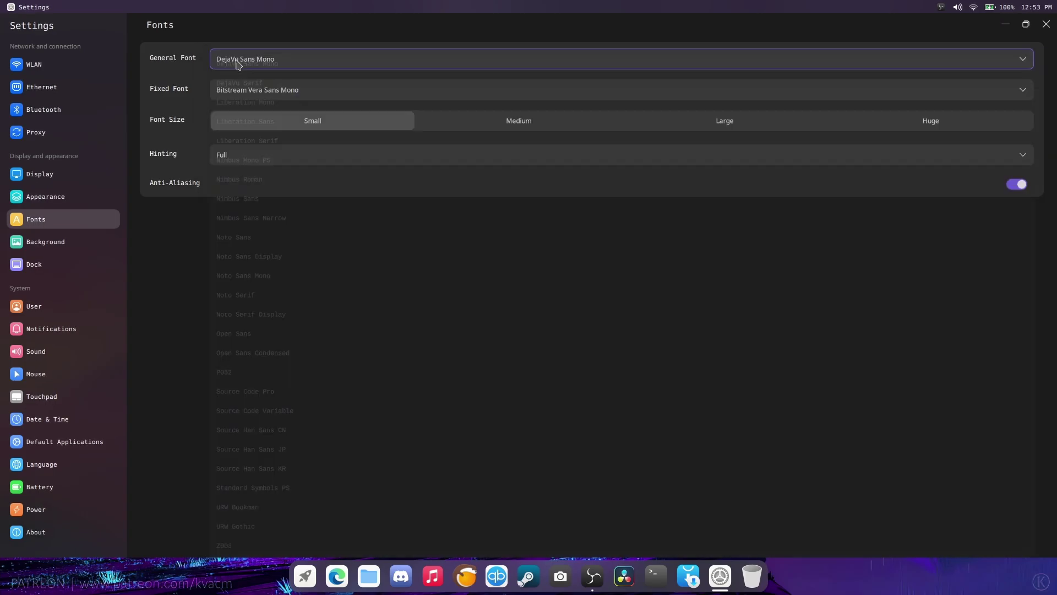
- Scroll the general font list and step down to Source Han Sans JP
{"action": "scroll", "coordinate": [238, 65], "scroll_direction": "down", "scroll_amount": 1}
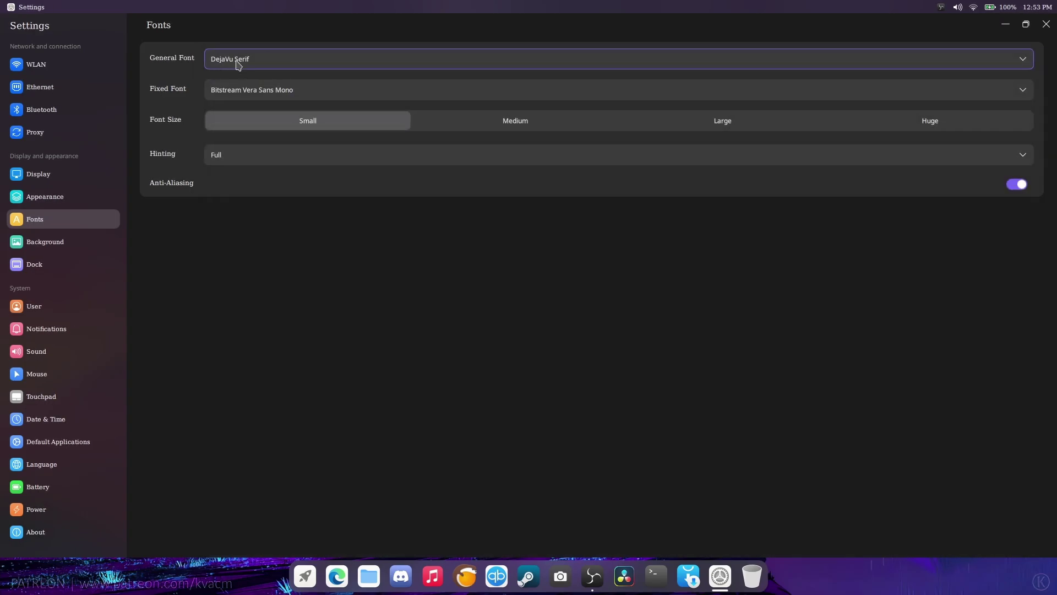
{"action": "scroll", "coordinate": [238, 64], "scroll_direction": "down", "scroll_amount": 5}
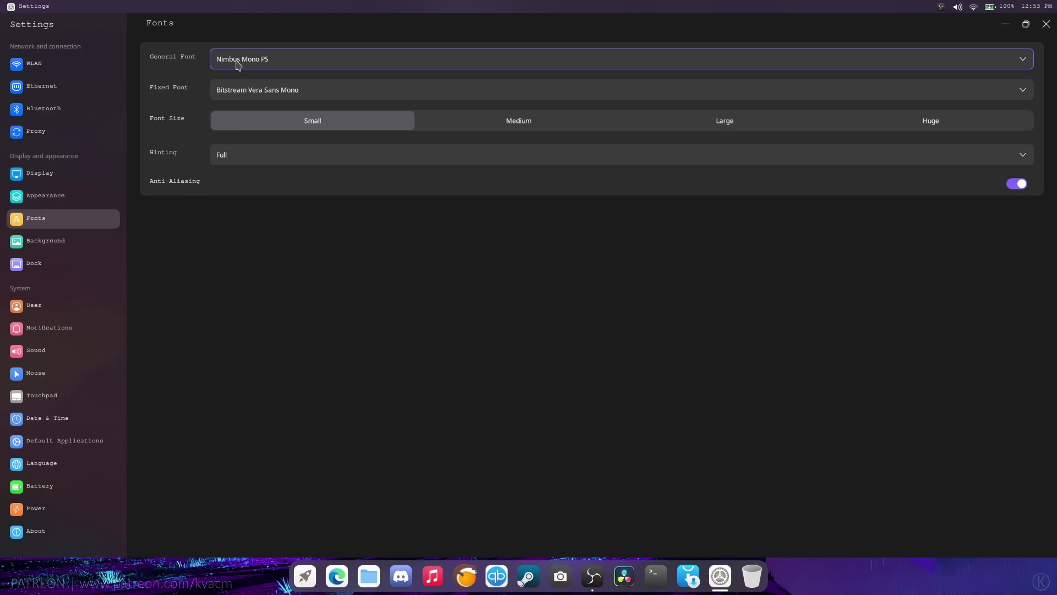
{"action": "scroll", "coordinate": [238, 65], "scroll_direction": "down", "scroll_amount": 3}
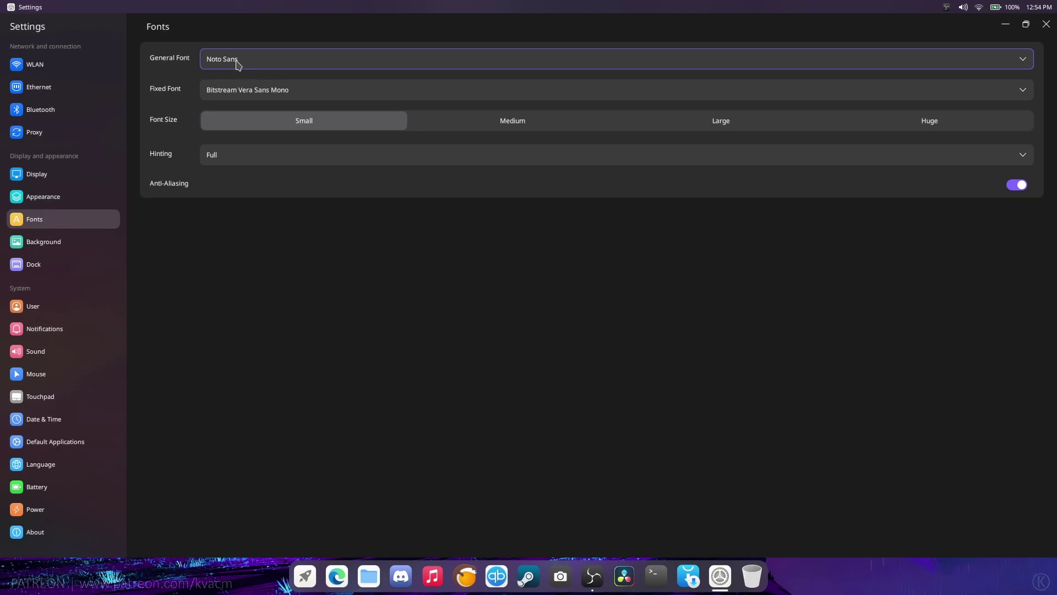
{"action": "scroll", "coordinate": [238, 65], "scroll_direction": "down", "scroll_amount": 3}
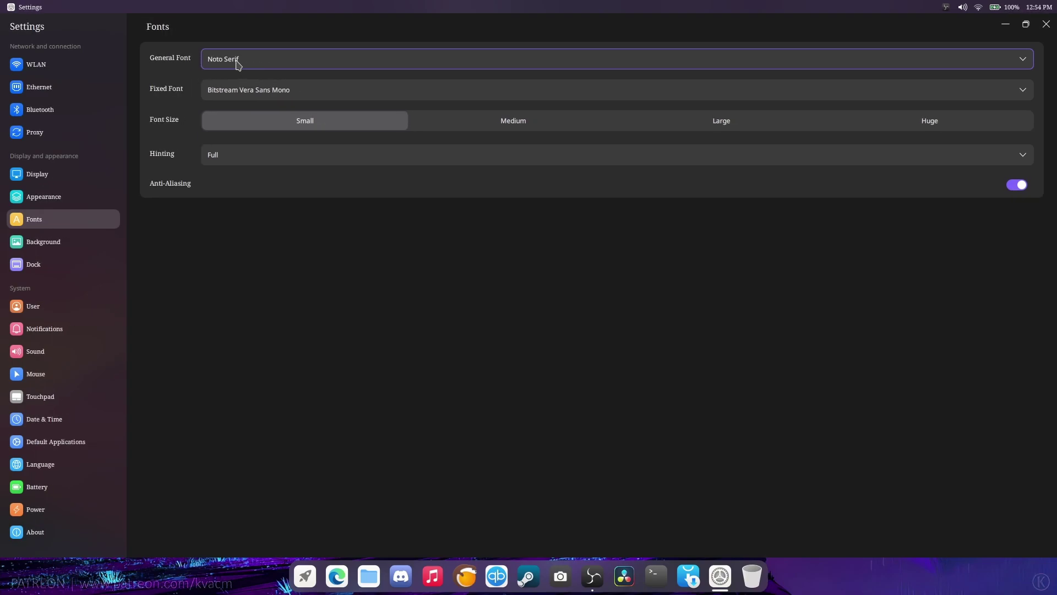
{"action": "scroll", "coordinate": [238, 64], "scroll_direction": "down", "scroll_amount": 3}
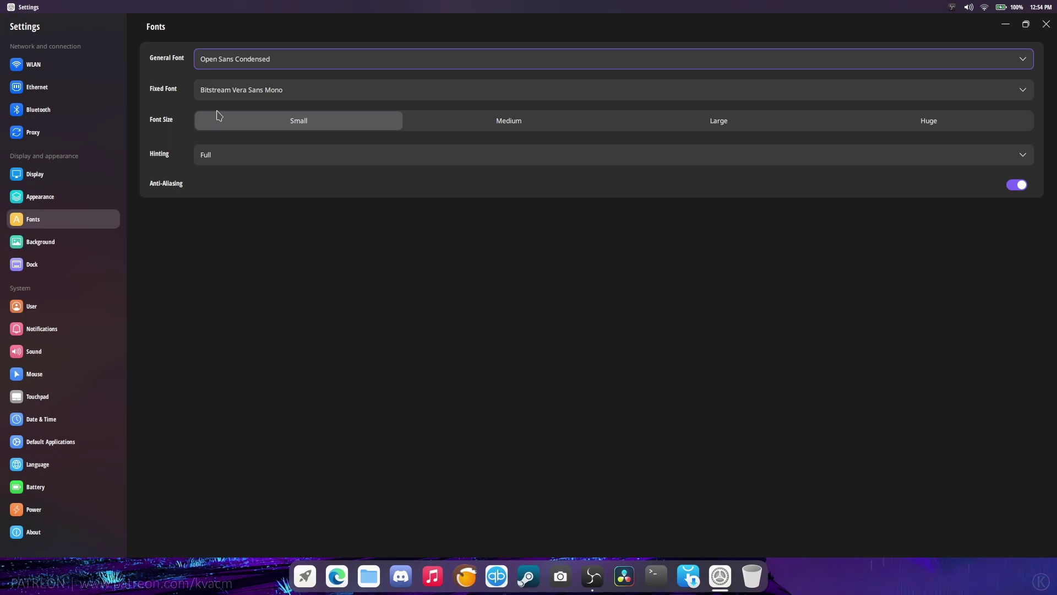
{"action": "key", "text": "Down"}
{"action": "key", "text": "Down"}
{"action": "key", "text": "Down"}
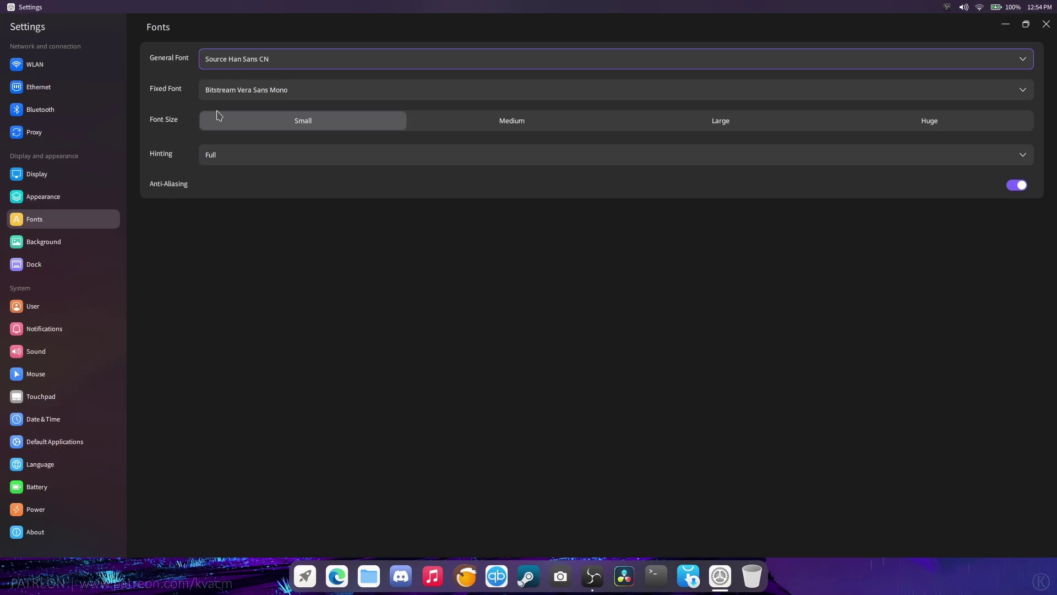
{"action": "key", "text": "Down"}
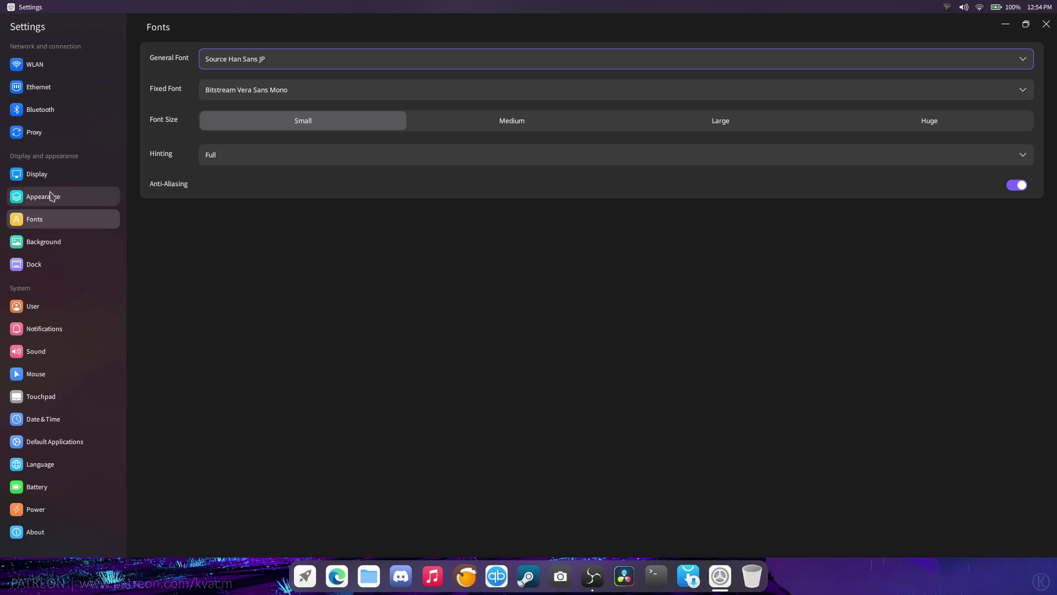
- Pass through the User page to the Sound page showing Headphones and microphone volume levels
{"action": "left_click", "coordinate": [62, 306]}
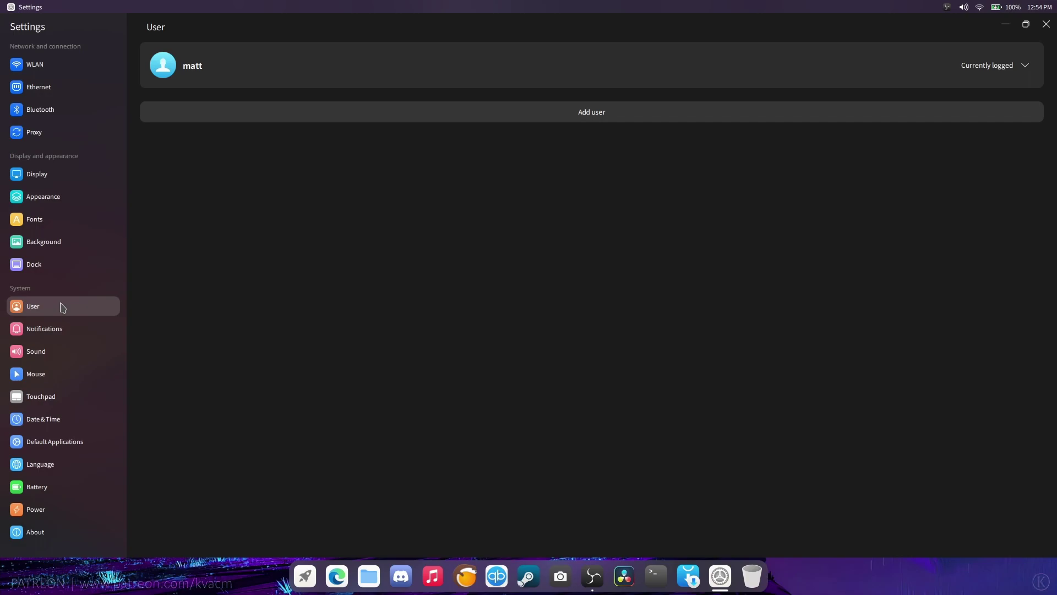
{"action": "left_click", "coordinate": [64, 353]}
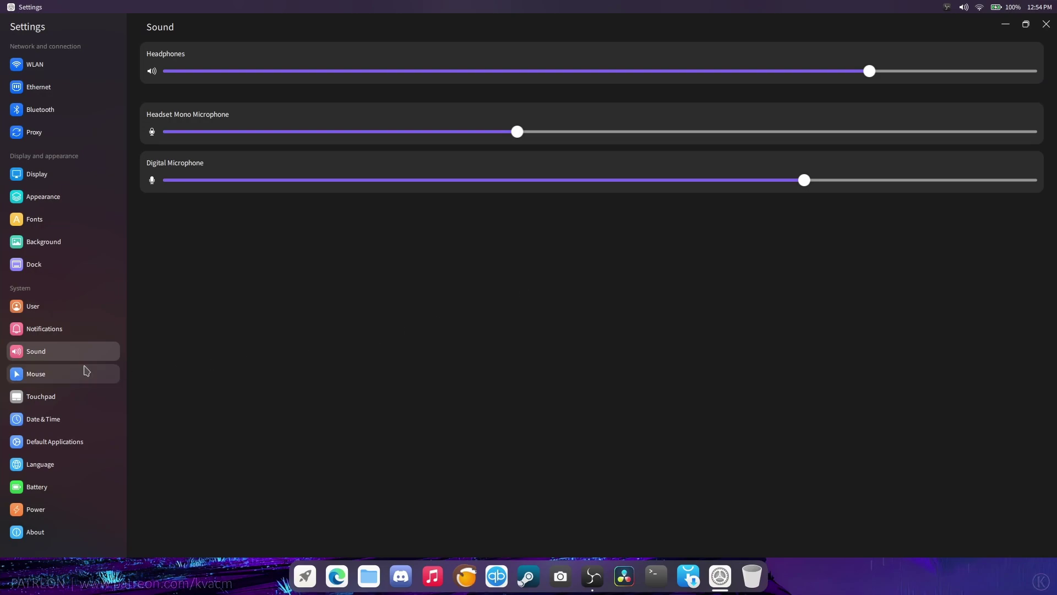
- View the Mouse page, then the Touchpad page with tap-to-click off and maximum acceleration
{"action": "left_click", "coordinate": [22, 373]}
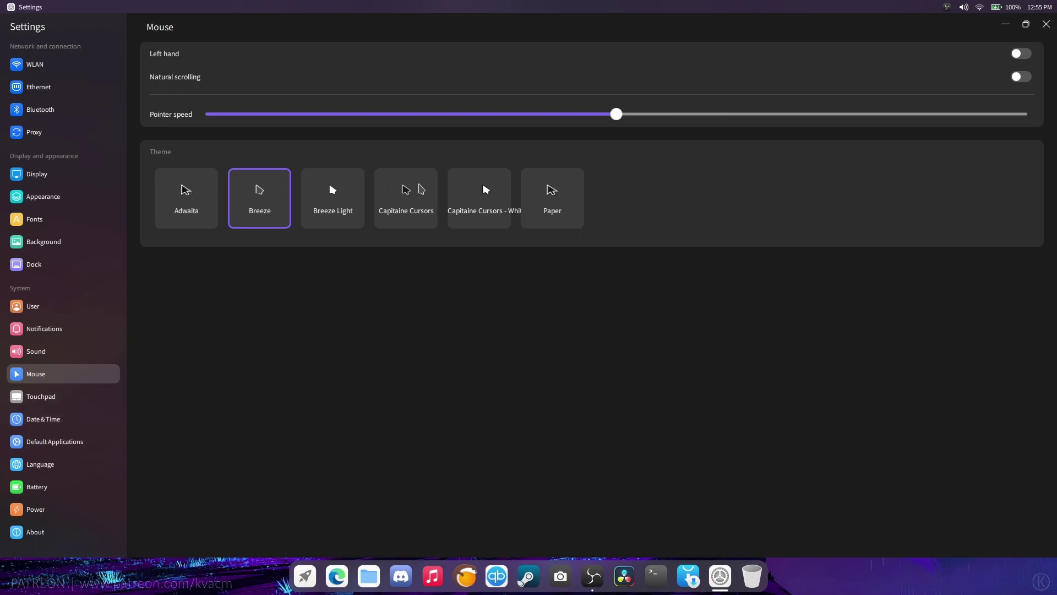
{"action": "left_click", "coordinate": [39, 398]}
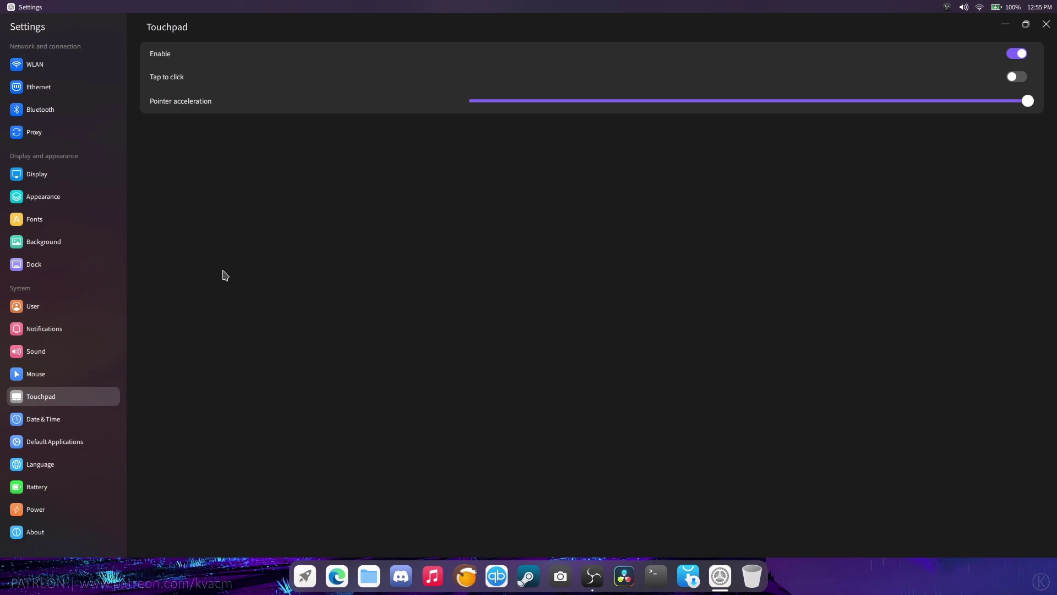
- Step through Date & Time, Default Applications and Language to the Battery page showing 100% charge
{"action": "left_click", "coordinate": [62, 425]}
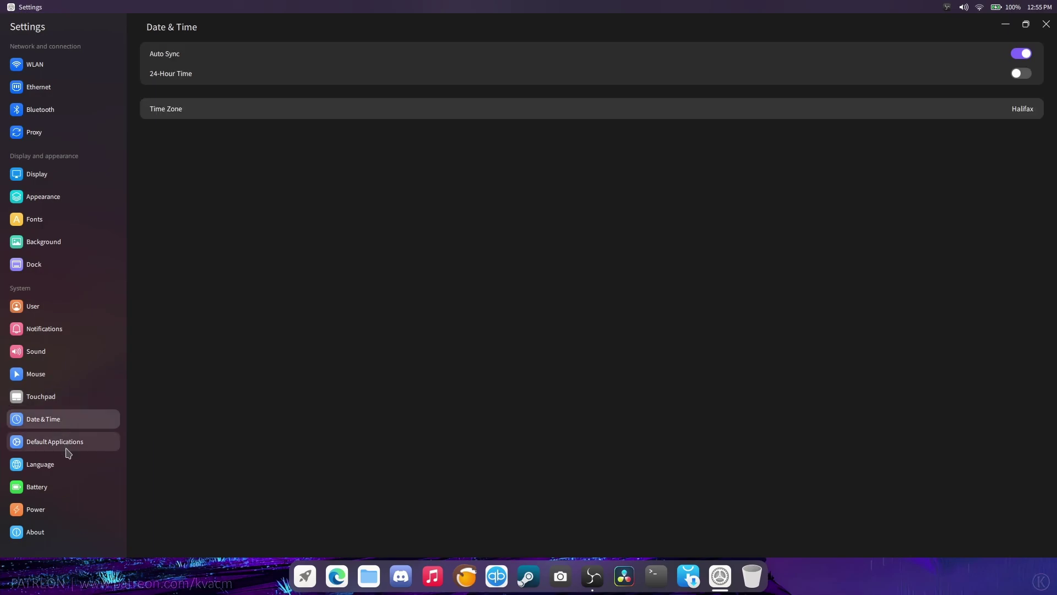
{"action": "left_click", "coordinate": [66, 447]}
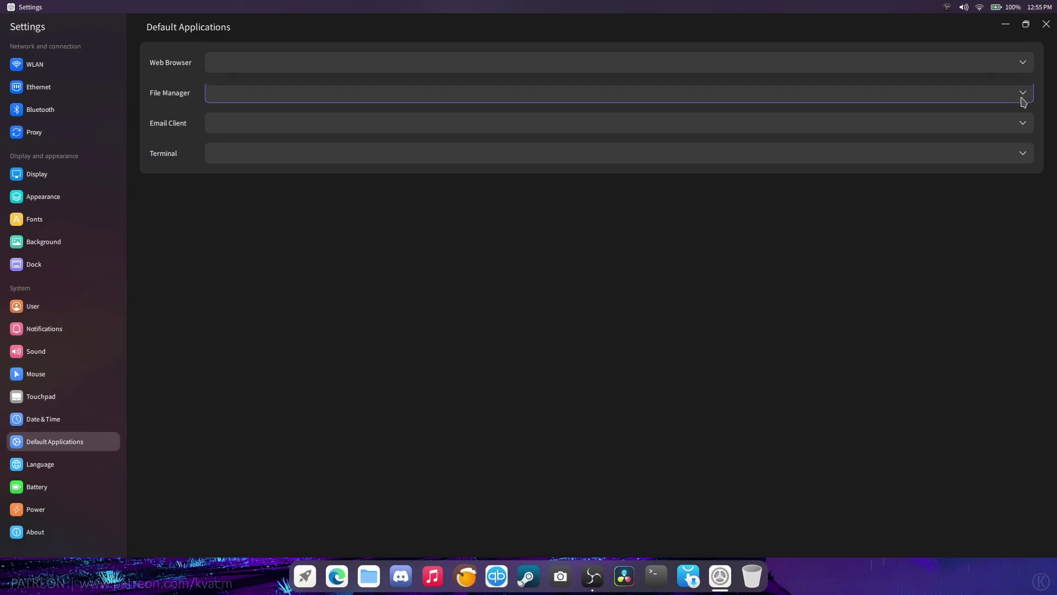
{"action": "left_click", "coordinate": [45, 468]}
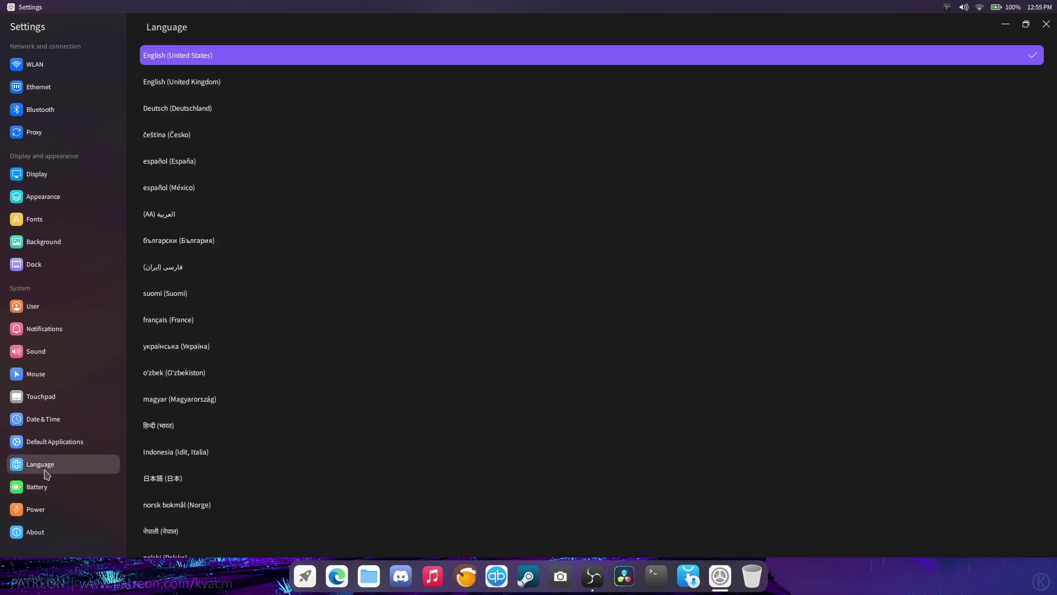
{"action": "left_click", "coordinate": [49, 489]}
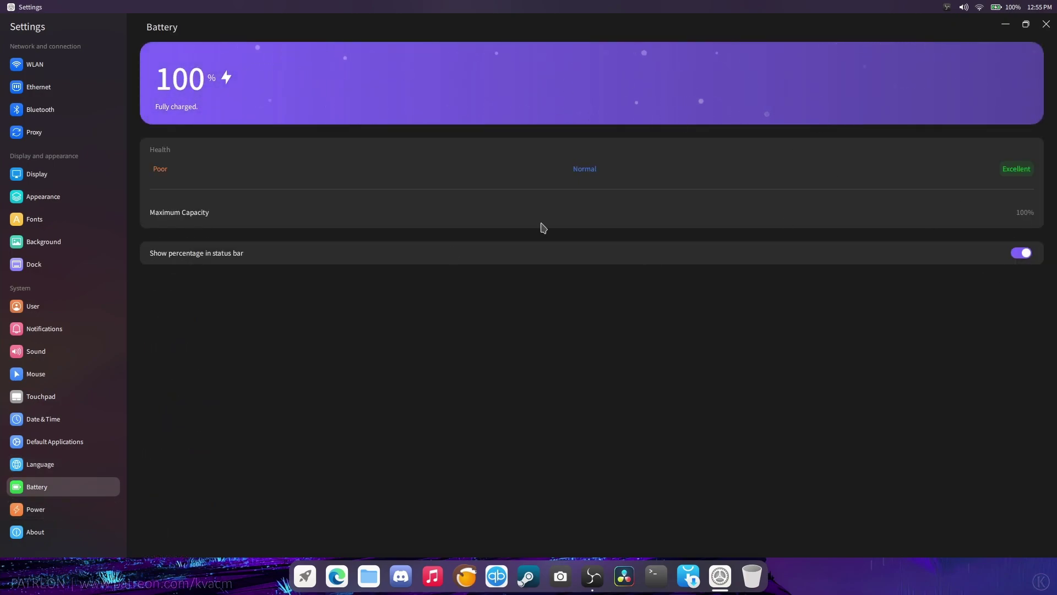
- Set the power mode to Performance, then view About: Cutefish 0.7, Ryzen 7 5800H, 7 GB RAM
{"action": "left_click", "coordinate": [50, 516]}
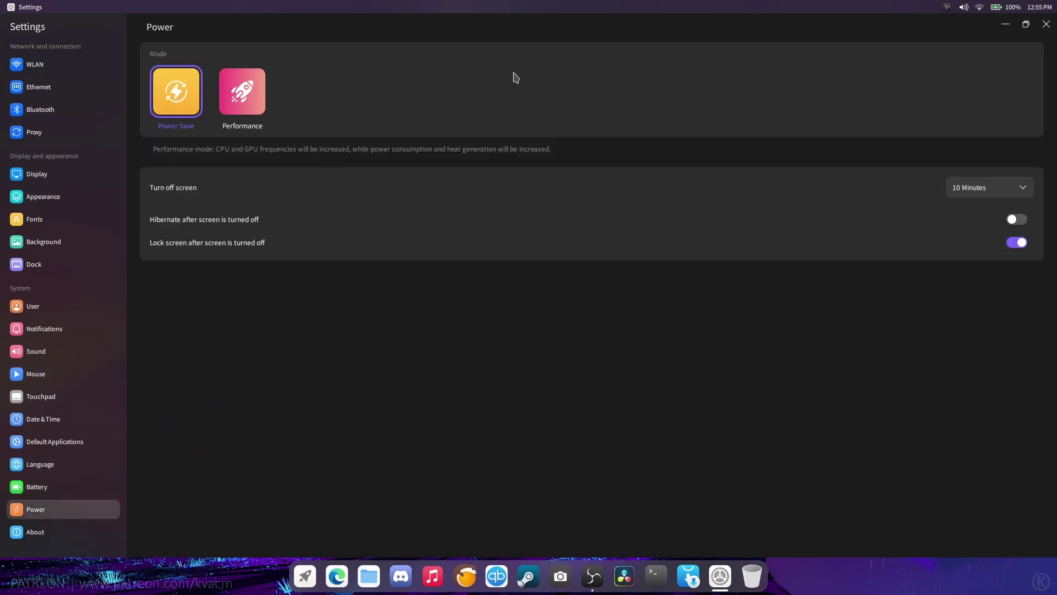
{"action": "left_click", "coordinate": [242, 91]}
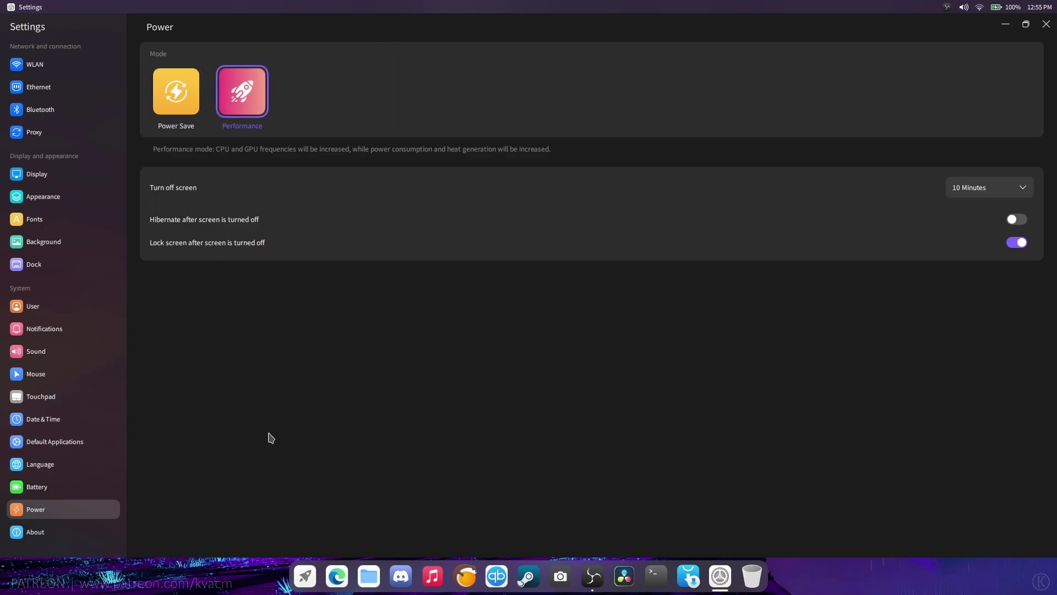
{"action": "left_click", "coordinate": [80, 532]}
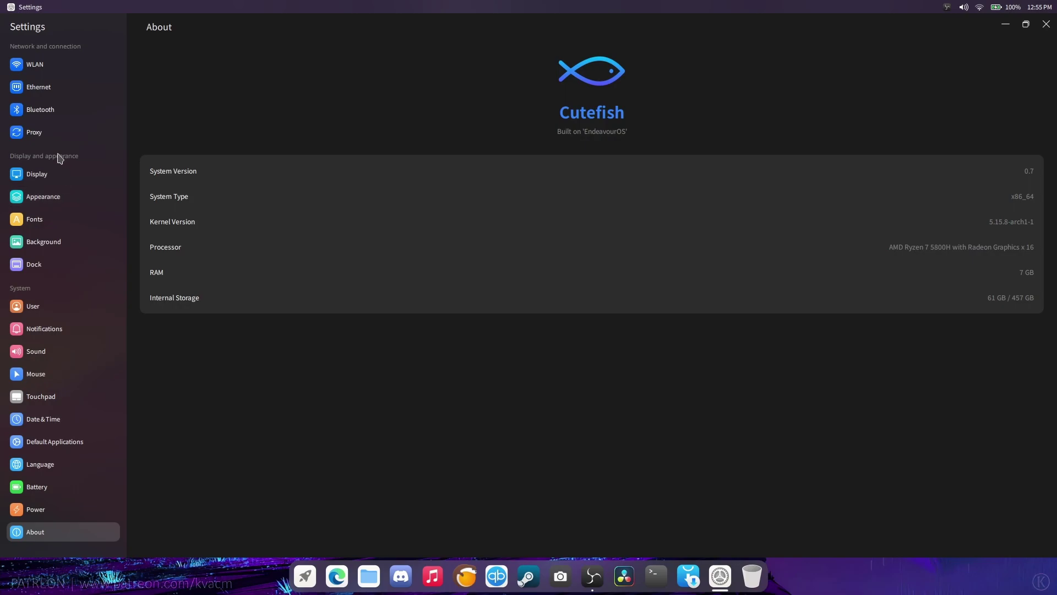
- View the Bluetooth settings page, then close the CuteFish Settings window
{"action": "left_click", "coordinate": [64, 109]}
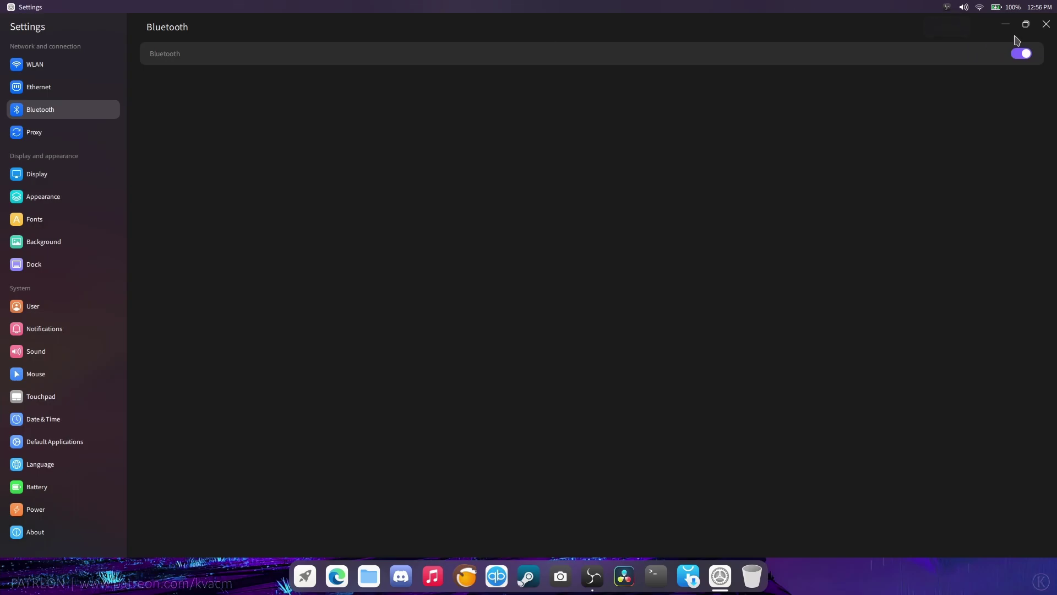
{"action": "left_click", "coordinate": [1047, 25]}
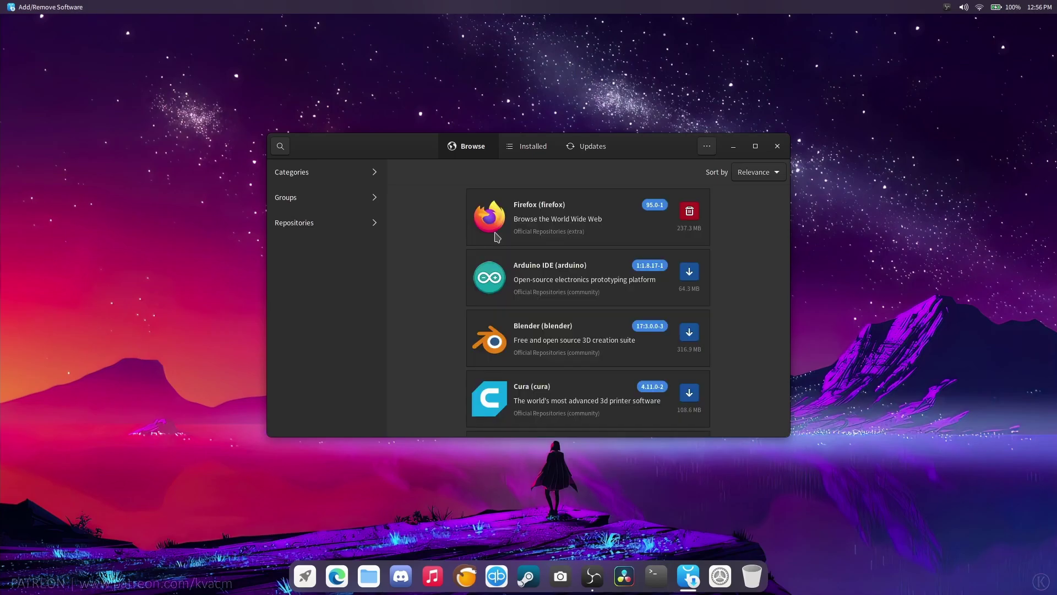
- Review available updates and install the iana-etc update, authorising with the account password
{"action": "left_click", "coordinate": [593, 148]}
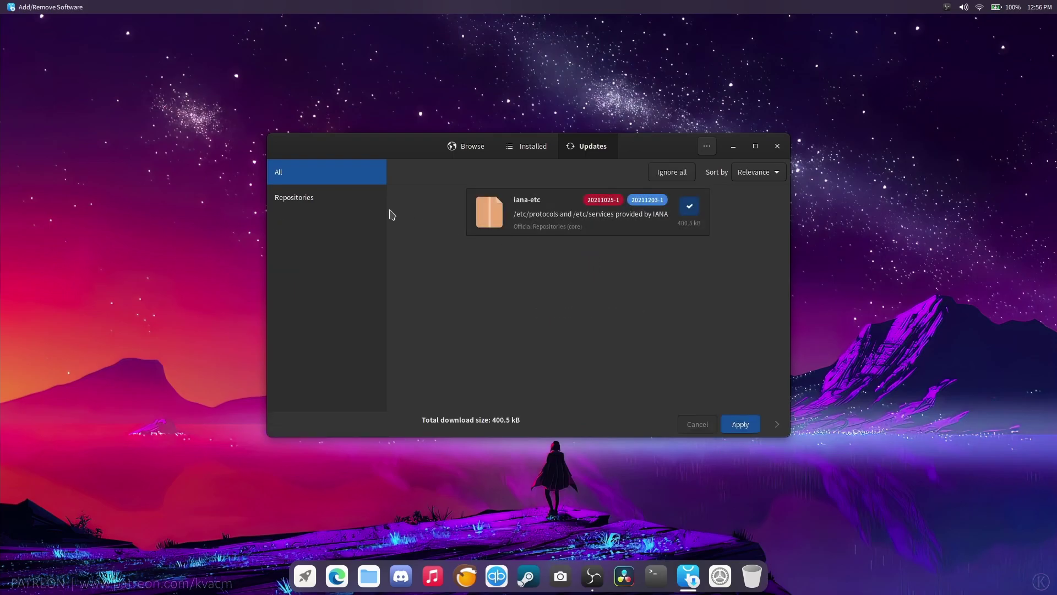
{"action": "left_click", "coordinate": [321, 197]}
{"action": "left_click", "coordinate": [284, 173]}
{"action": "left_click", "coordinate": [741, 424]}
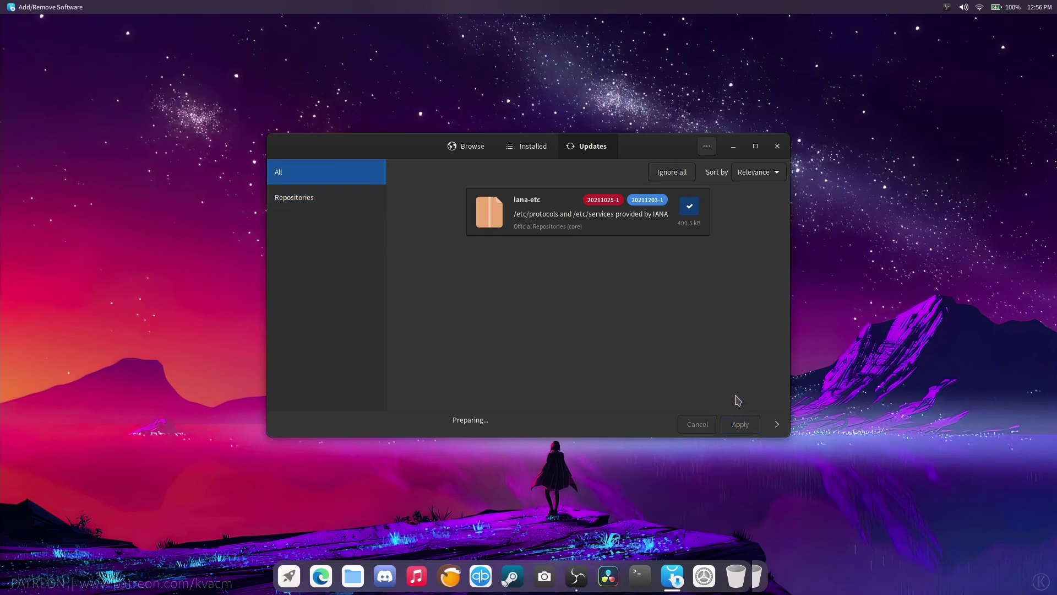
{"action": "type", "text": "••"}
{"action": "key", "text": "Return"}
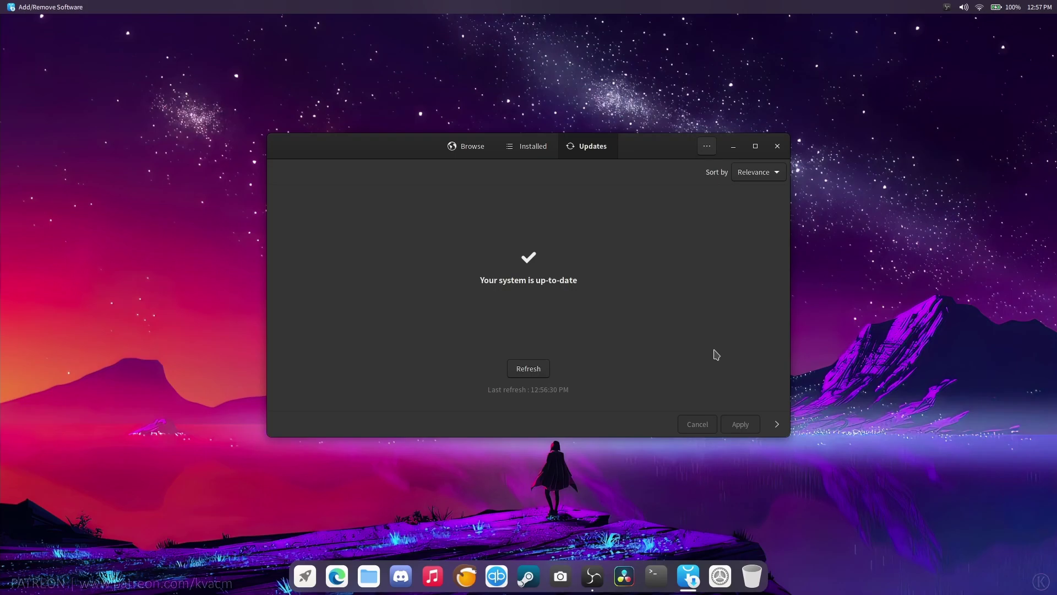
- Quit Add/Remove Software to reveal the mountain-and-moon wallpaper desktop
{"action": "left_click", "coordinate": [778, 147]}
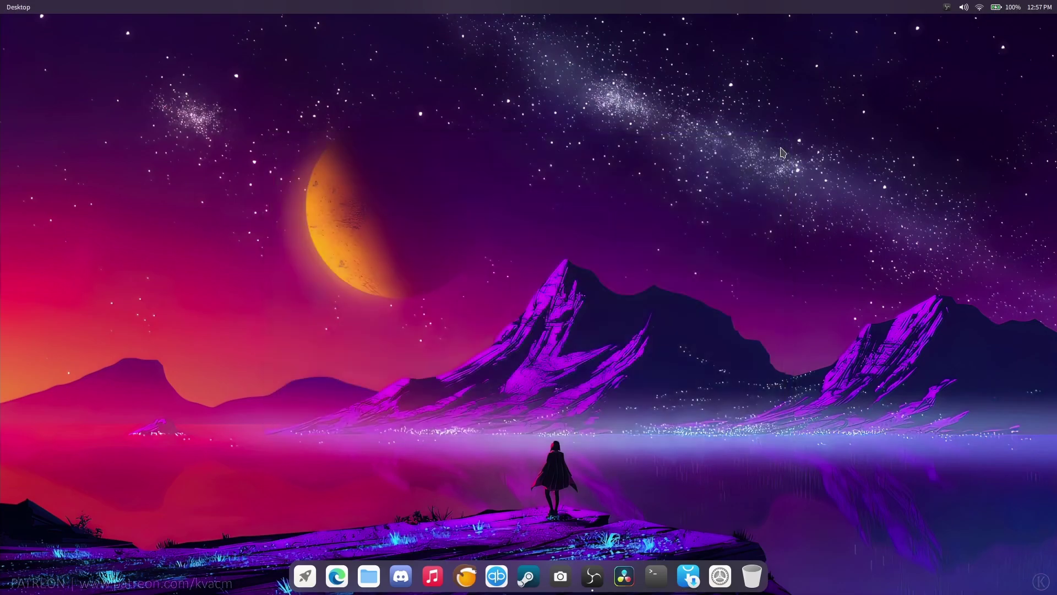